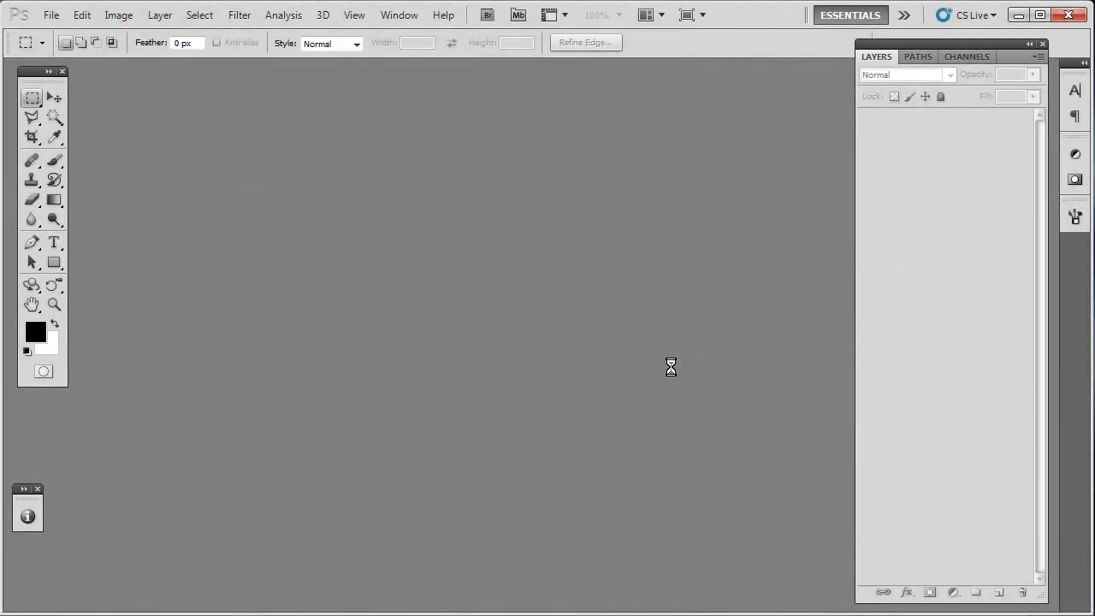
Step: Create a new small document and zoom in on the blank canvas
key(ctrl+n)
key(Return)
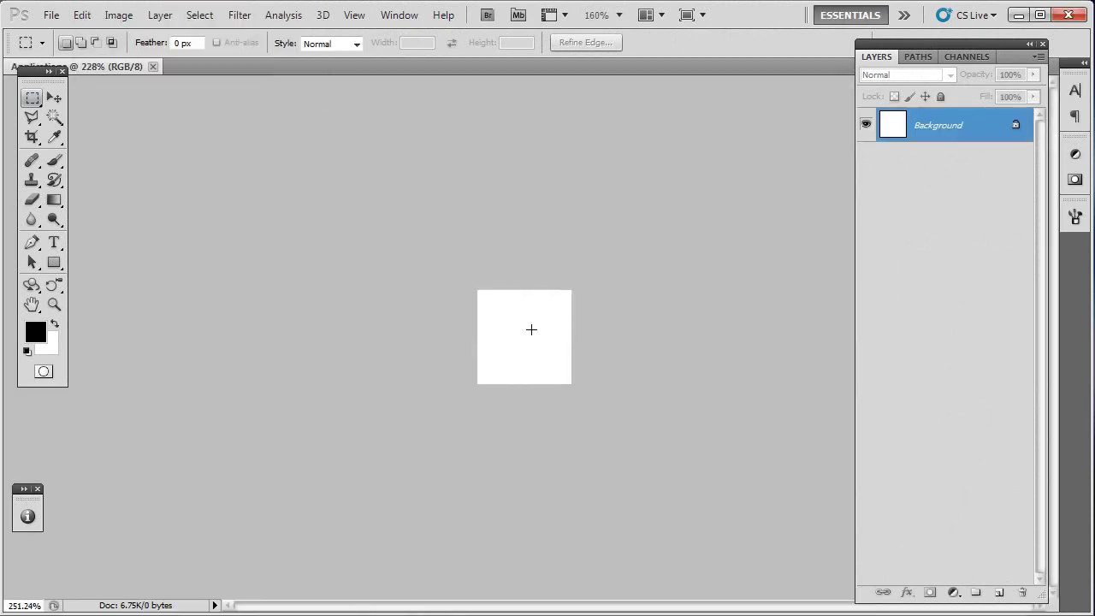
key(ctrl+0)
key(ctrl+shift+alt+n)
Step: Draw a tall, narrow black ellipse down the centre of the canvas
key(u)
right_click(54, 262)
click(120, 294)
drag(493, 199, 518, 462)
Step: Reshape the ellipse's side, top and right anchor points into a tapered blade
key(p)
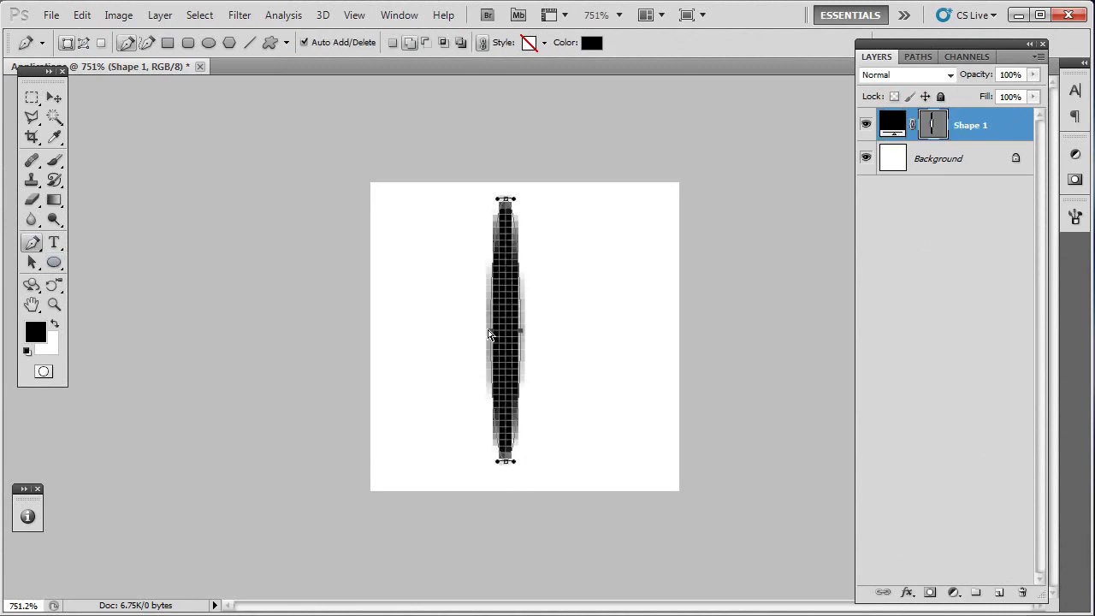
click(488, 335)
scroll(502, 342, up, 1)
scroll(501, 342, up, 1)
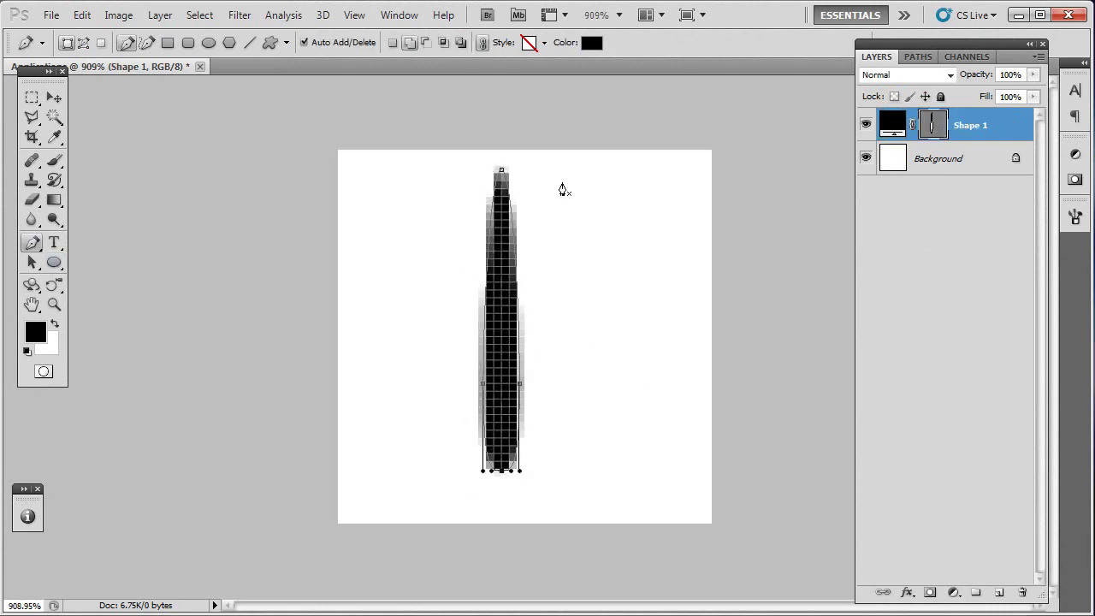
scroll(562, 189, up, 2)
ctrl+click(489, 121)
scroll(471, 237, down, 5)
scroll(520, 317, down, 3)
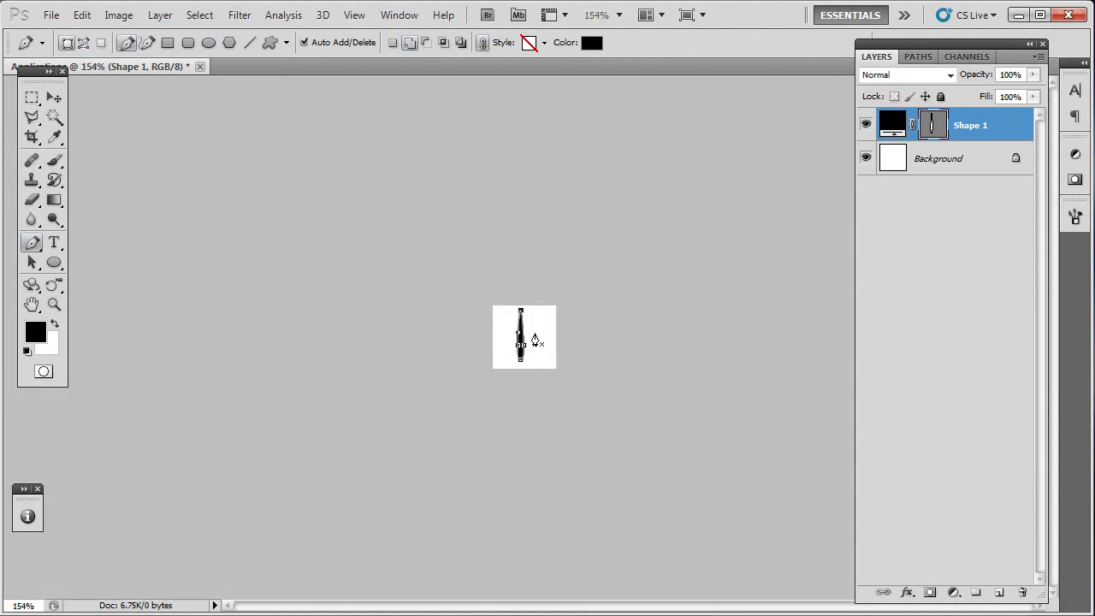
Step: Zoom in on the shape and try a rotation, then cancel it
key(ctrl+0)
key(m)
key(ctrl+t)
drag(531, 488, 500, 475)
key(Escape)
key(ctrl+t)
Step: Draw a narrow black rectangle below the tall shape as Shape 2
key(Escape)
drag(54, 261, 94, 261)
drag(500, 523, 517, 533)
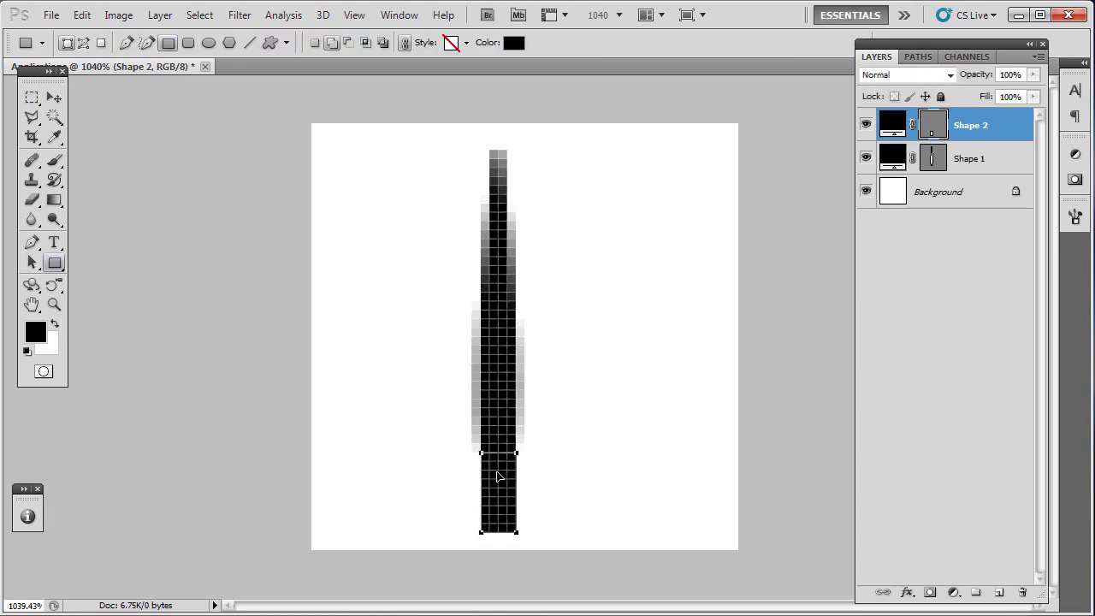
Step: Widen the rectangle below the handle slightly with Free Transform
key(ctrl+t)
key(Escape)
scroll(448, 504, up, 3)
key(ctrl+t)
drag(513, 538, 496, 539)
key(Return)
key(ctrl+1)
Step: Draw a tall ellipse below the rectangle and widen it slightly
key(p)
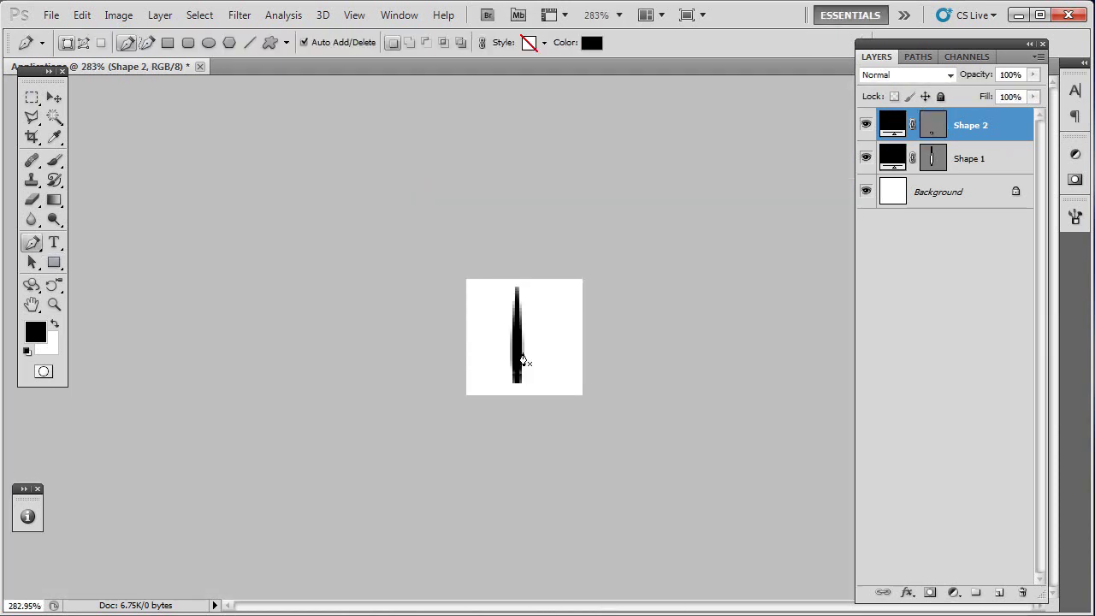
scroll(522, 360, up, 3)
scroll(543, 422, up, 2)
scroll(513, 499, up, 2)
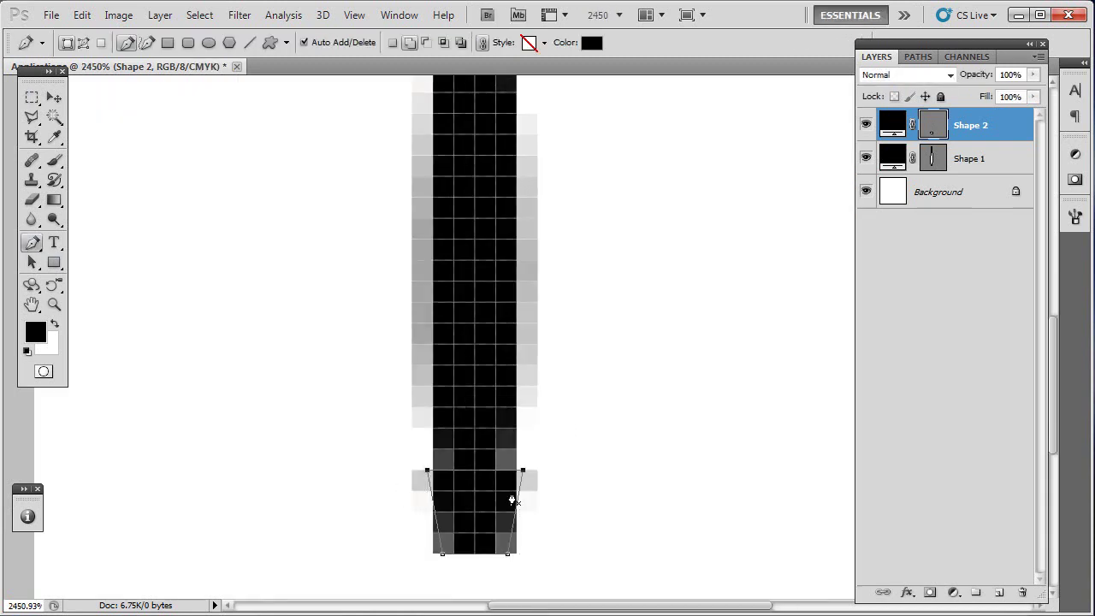
scroll(512, 500, down, 1)
drag(54, 262, 110, 292)
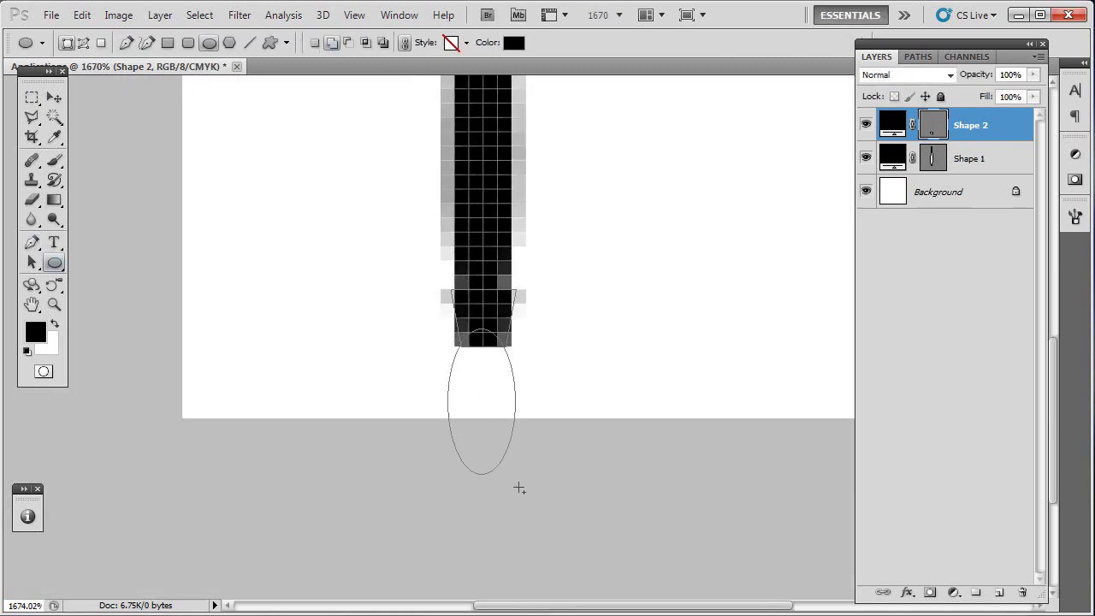
drag(450, 340, 512, 515)
key(ctrl+t)
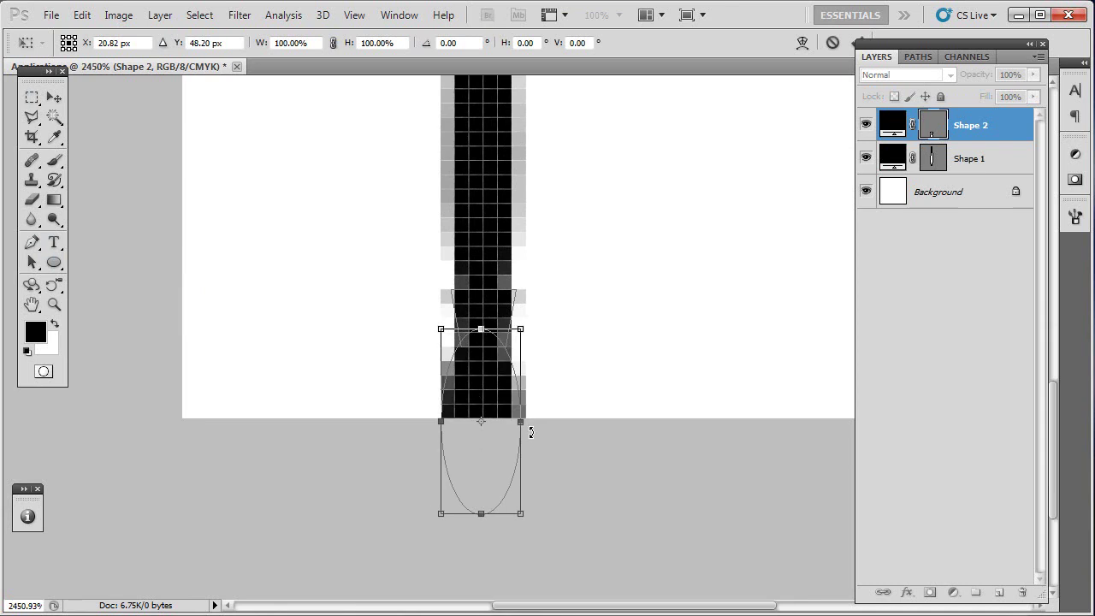
scroll(530, 430, up, 1)
drag(510, 419, 522, 419)
key(Return)
Step: Reshape the ellipse's anchors into a pointed bristle tip
key(p)
ctrl+click(400, 389)
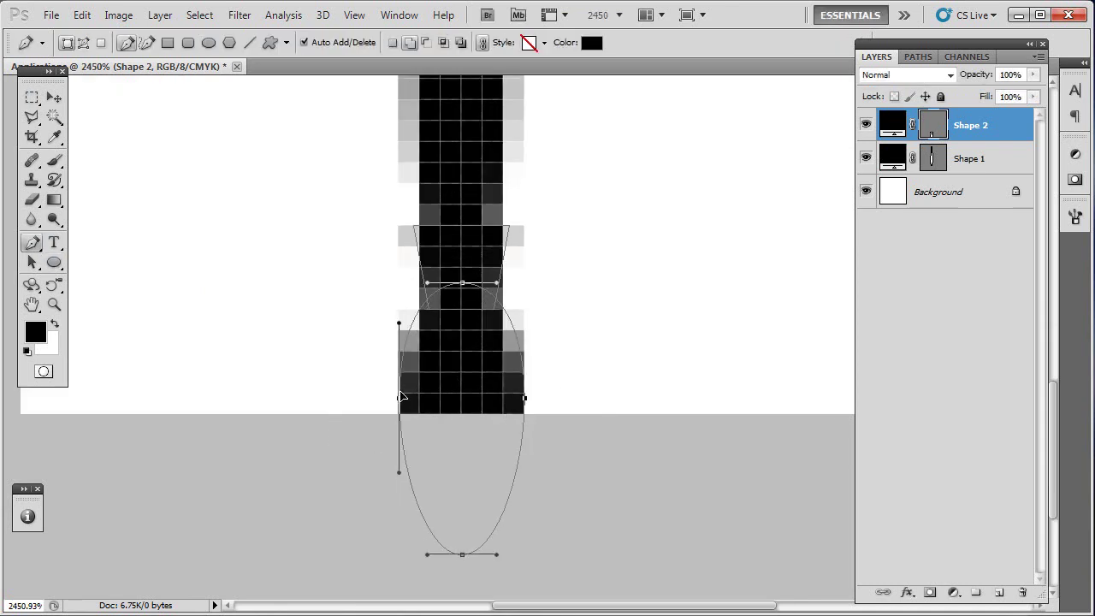
drag(399, 365, 397, 403)
drag(462, 554, 447, 557)
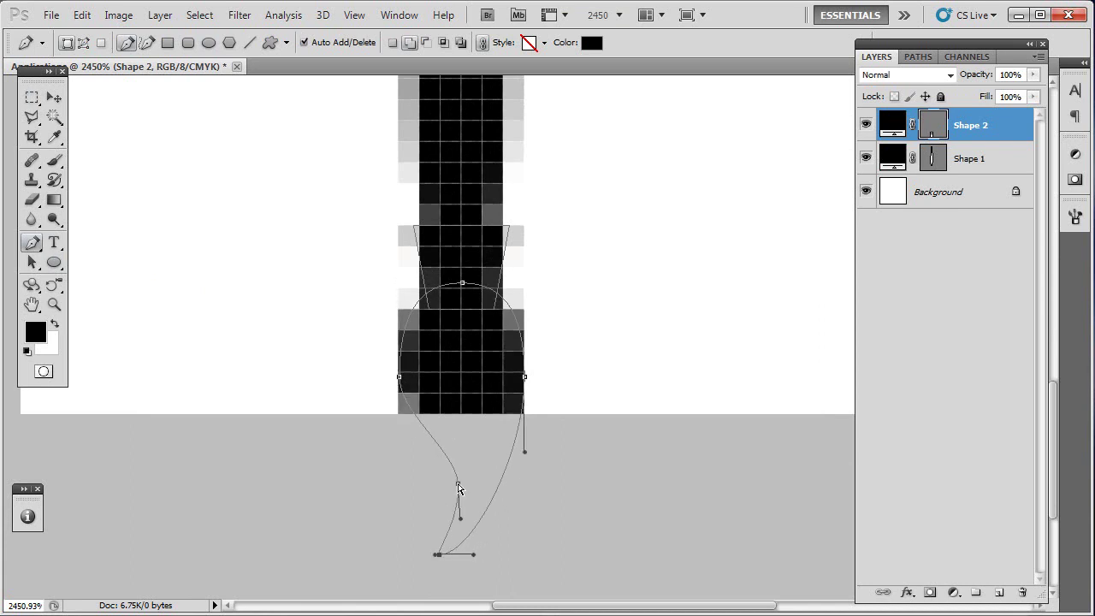
scroll(458, 488, down, 3)
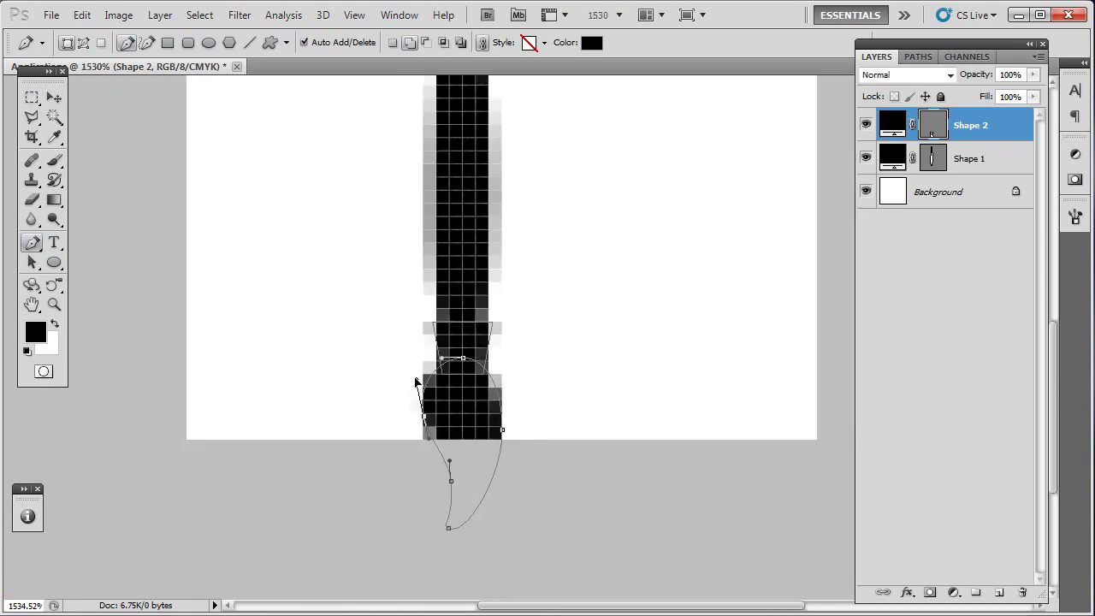
key(Return)
Step: Scale the bristle tip to 81.18% and rotate it 4.02°
key(ctrl+t)
scroll(577, 437, down, 2)
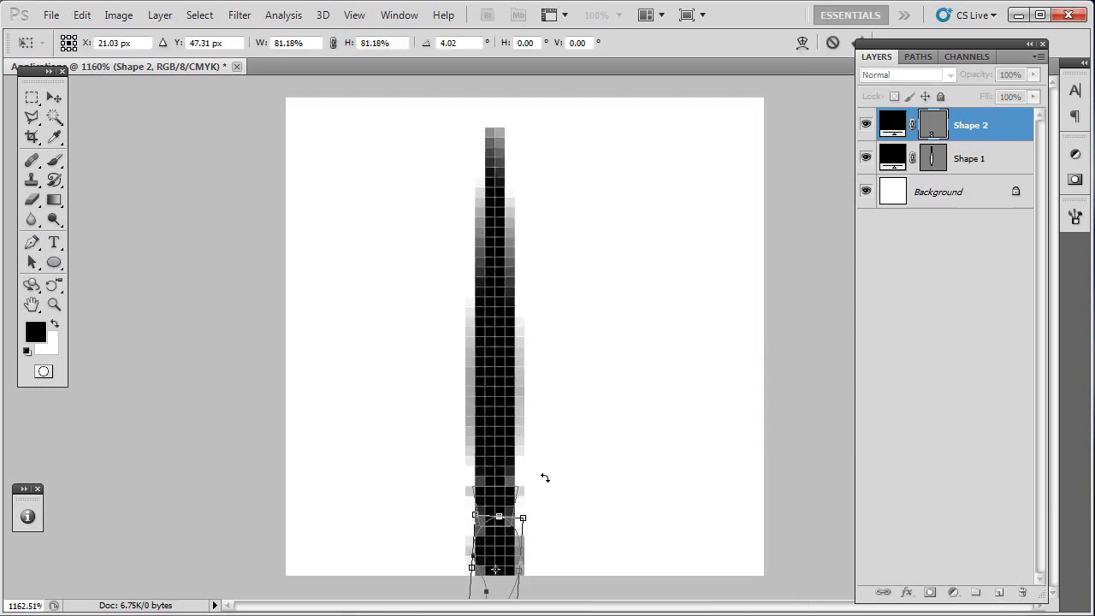
key(Return)
Step: Merge the brush shapes and rotate the whole brush about 30° clockwise
key(Delete)
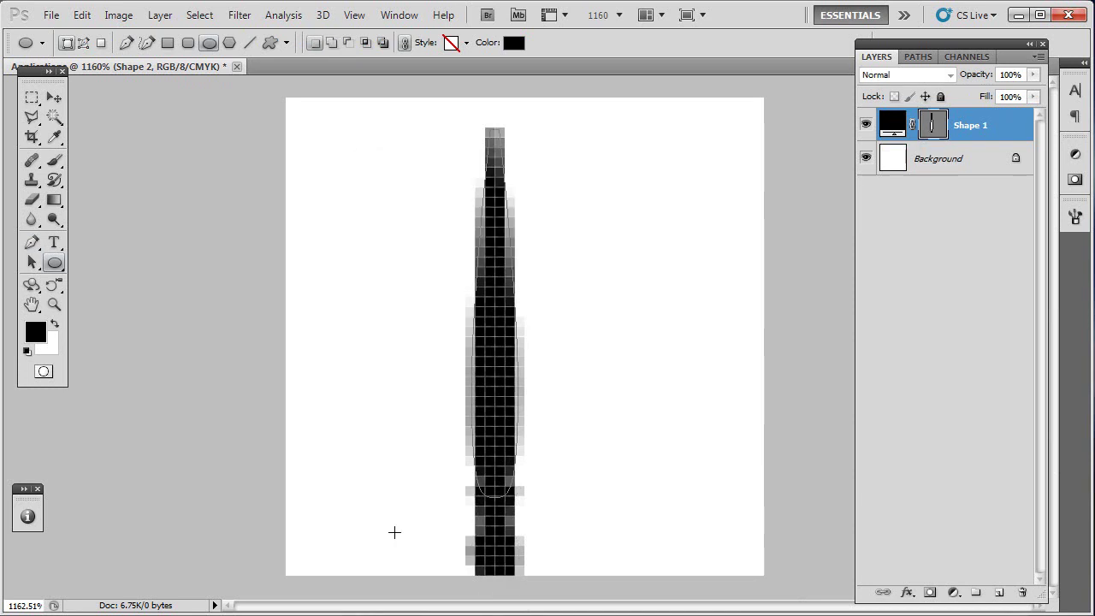
key(ctrl+t)
scroll(699, 289, down, 2)
mouse_move(699, 288)
mouse_down()
mouse_move(598, 312)
mouse_move(613, 294)
mouse_up()
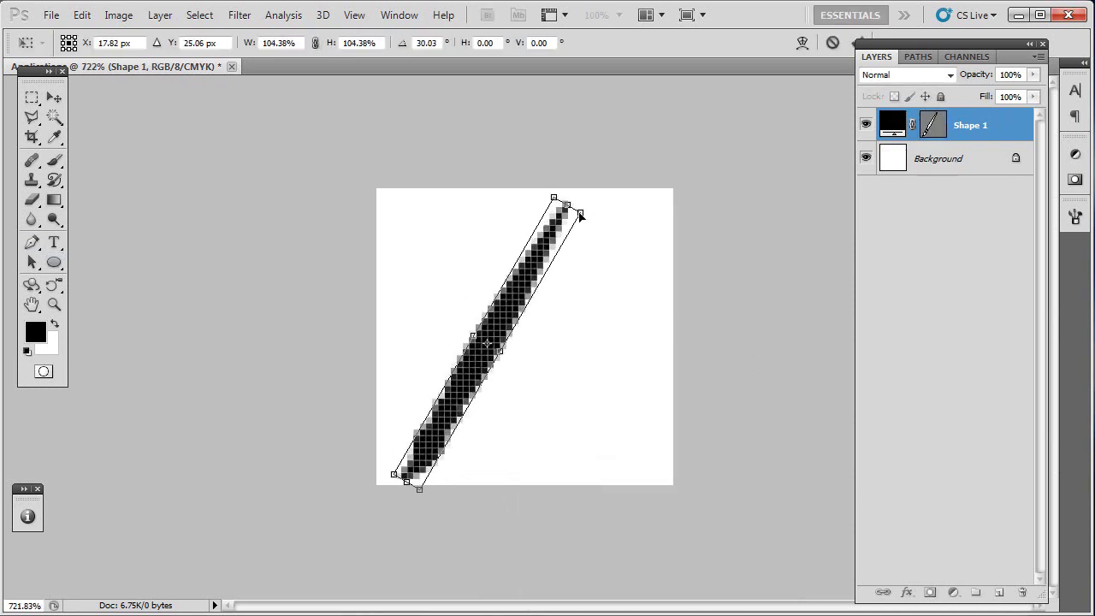
key(Return)
key(ctrl+1)
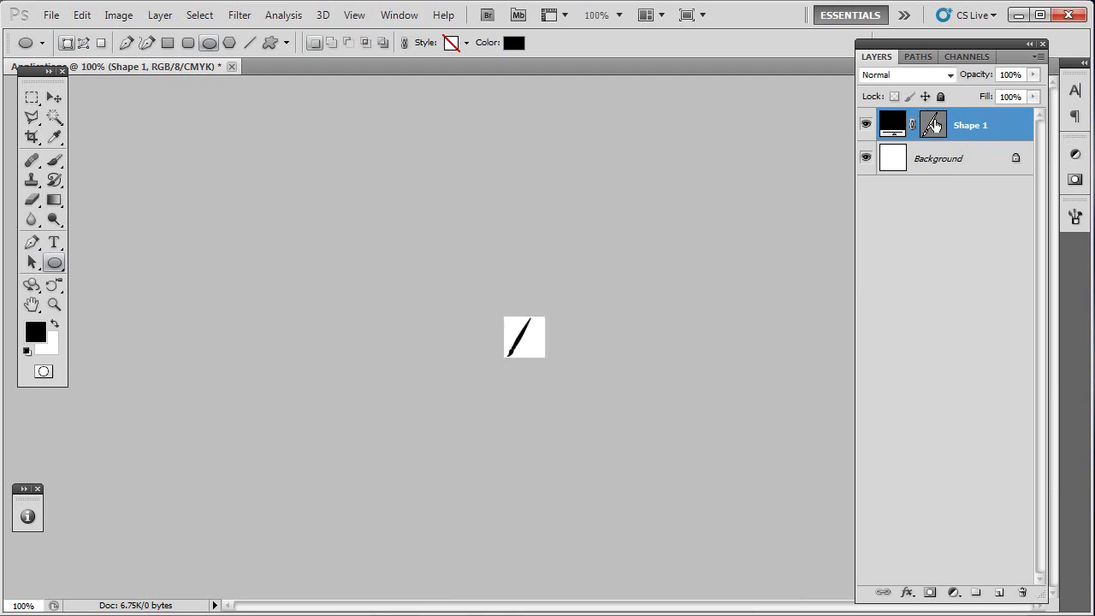
Step: Pull the brush tip's bottom point further lower left and smooth its curve
key(p)
scroll(403, 465, up, 10)
drag(372, 459, 339, 447)
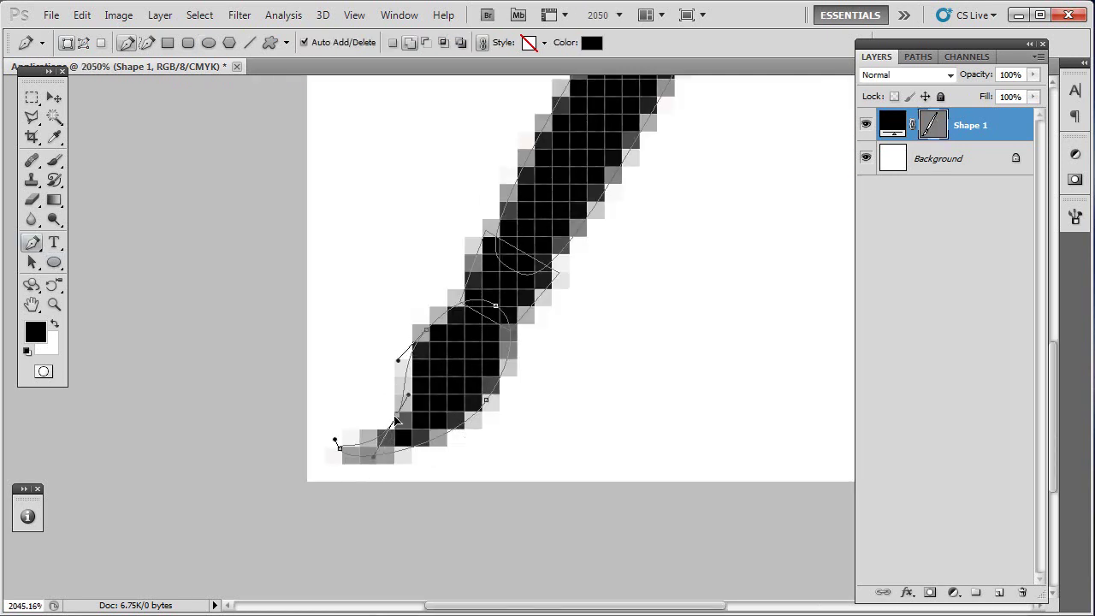
drag(480, 416, 467, 425)
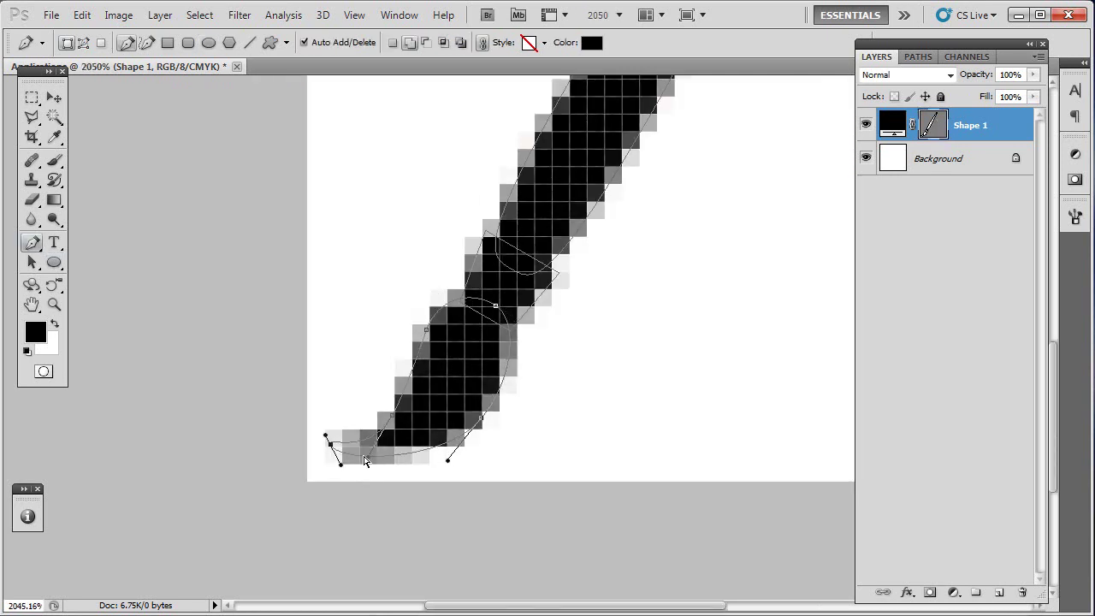
scroll(364, 460, down, 10)
Step: Add a new layer and draw a tall black bar beside the brush
key(u)
key(ctrl+shift+alt+n)
scroll(585, 303, up, 5)
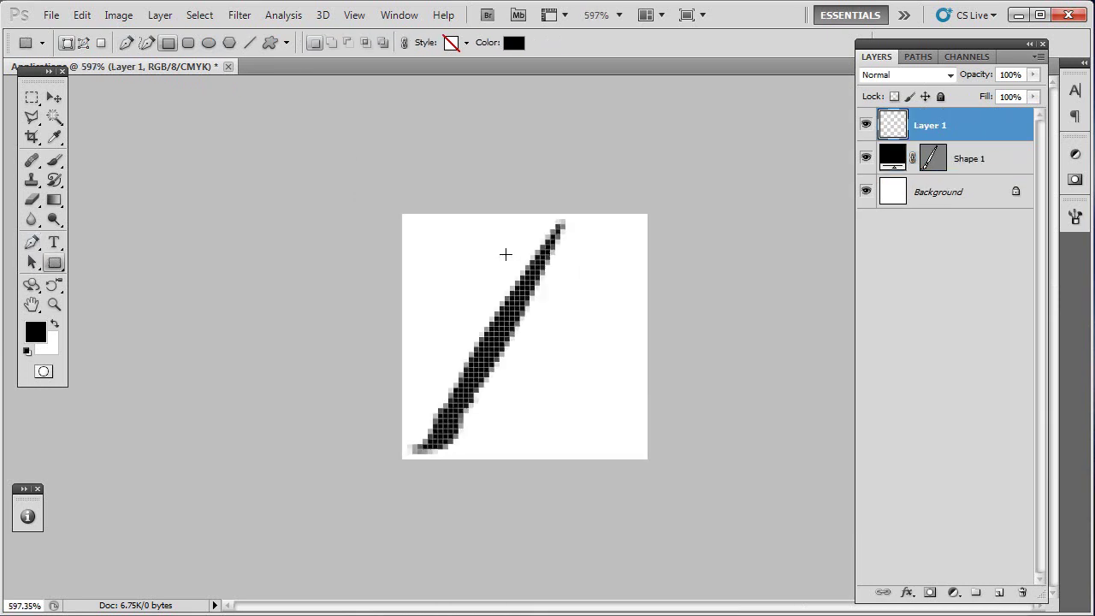
scroll(522, 419, up, 4)
key(p)
drag(523, 420, 548, 391)
Step: Flare the bar's bottom corners and add points forming a pointed pencil tip
key(ctrl+t)
key(Return)
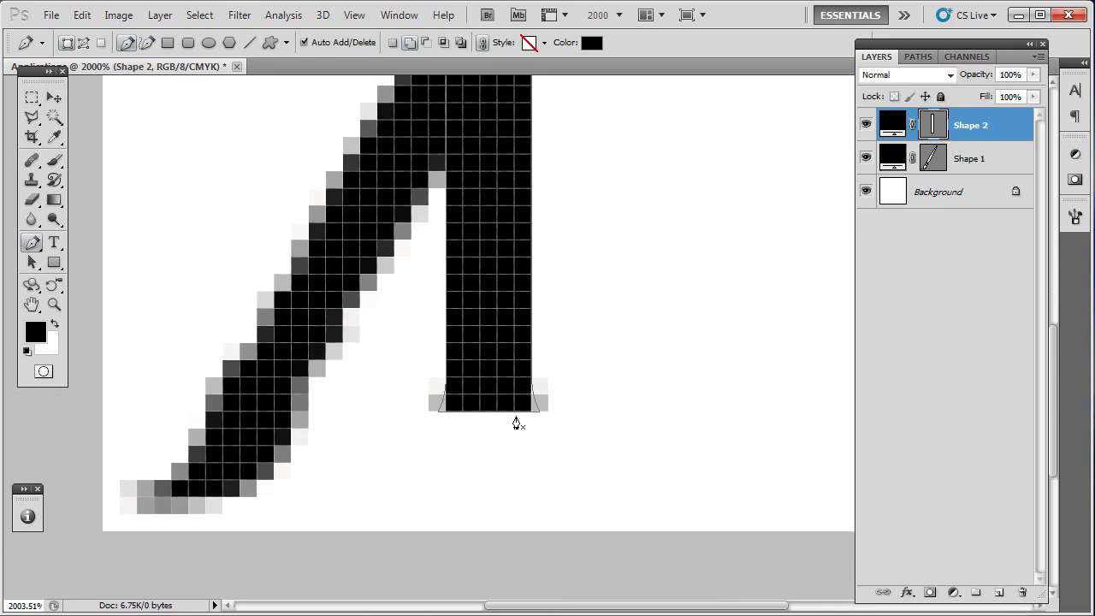
click(492, 571)
click(486, 571)
click(478, 539)
click(438, 412)
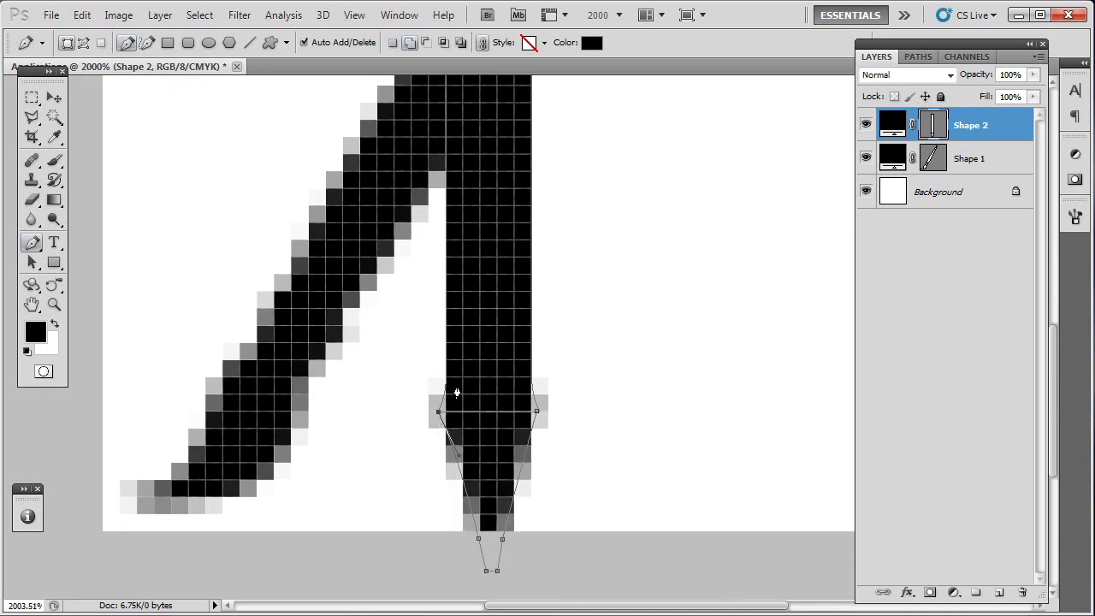
Step: Try a rounded cap at the bar's top, then delete that cap layer
scroll(508, 514, up, 10)
key(u)
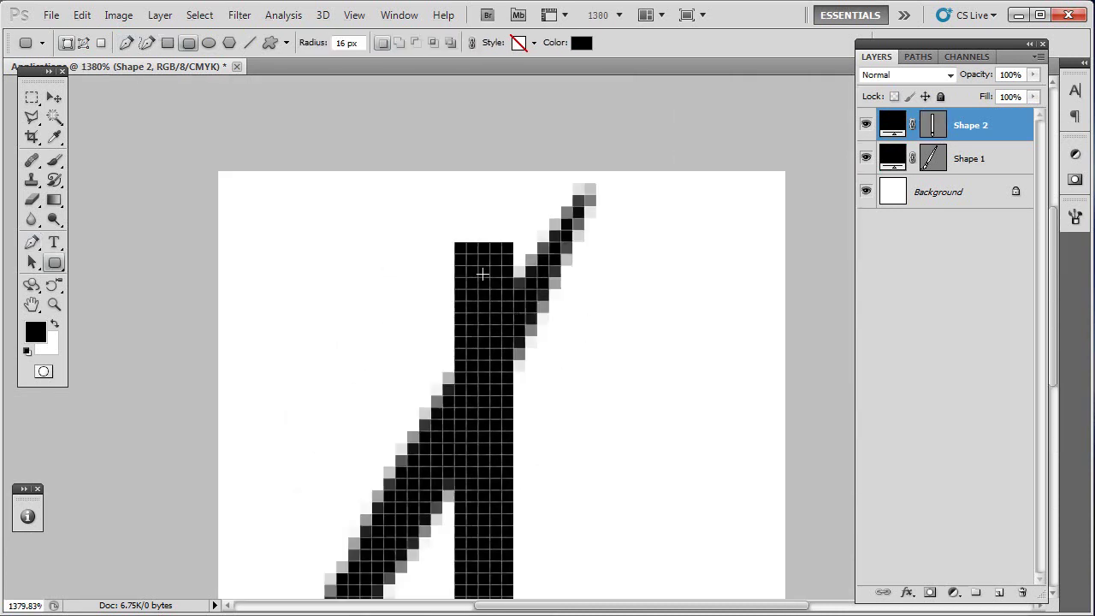
drag(460, 178, 530, 342)
key(p)
drag(505, 182, 505, 203)
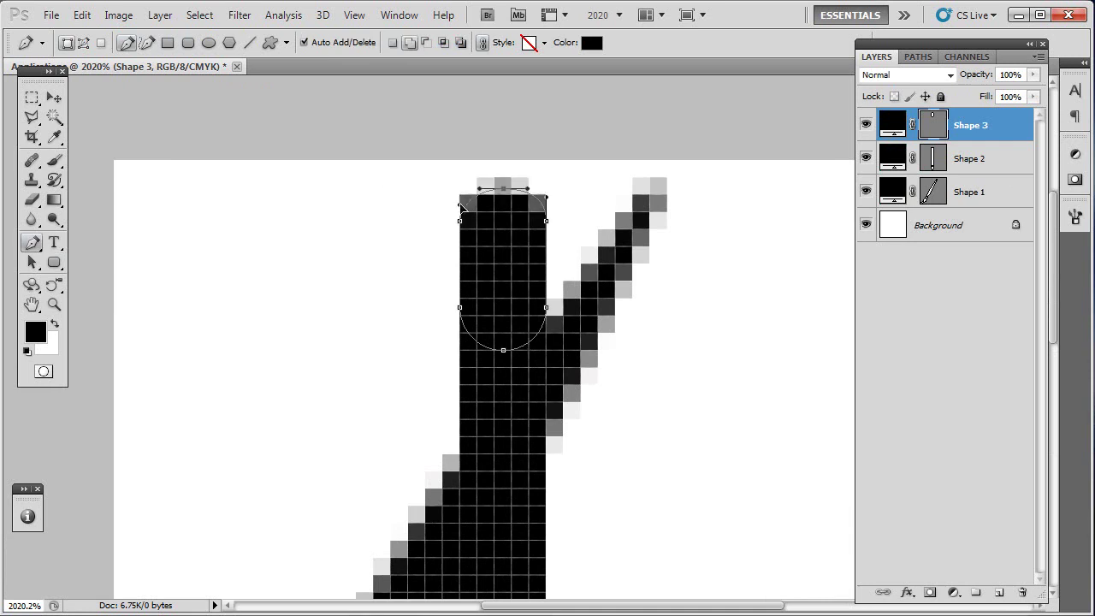
key(u)
key(Delete)
key(Return)
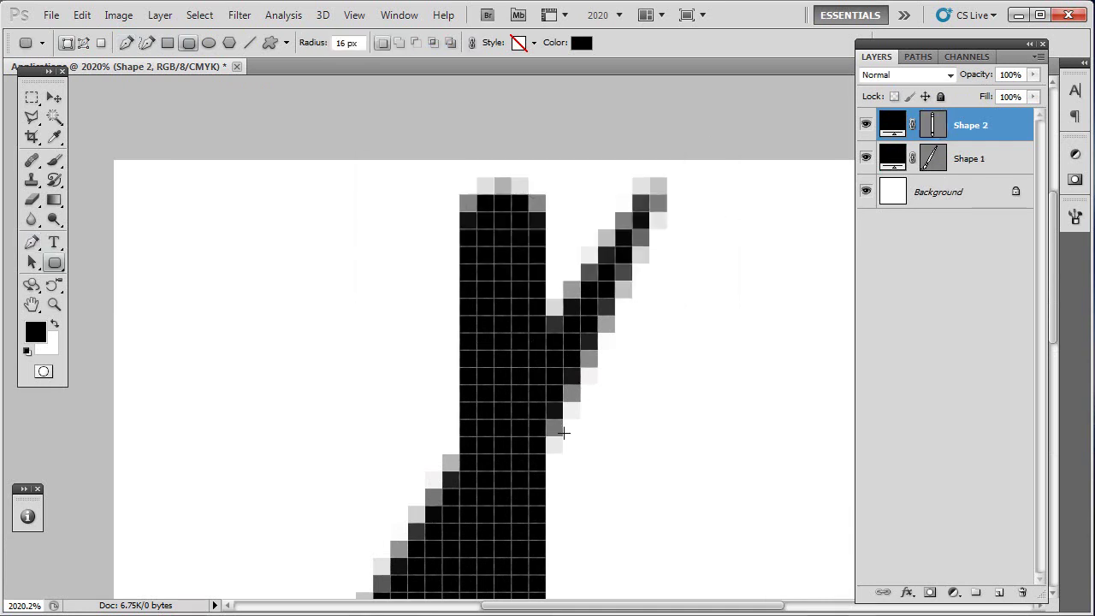
Step: Widen the bar's top curve into a rounded upper end and view the whole document
scroll(564, 434, down, 10)
scroll(462, 393, up, 10)
key(p)
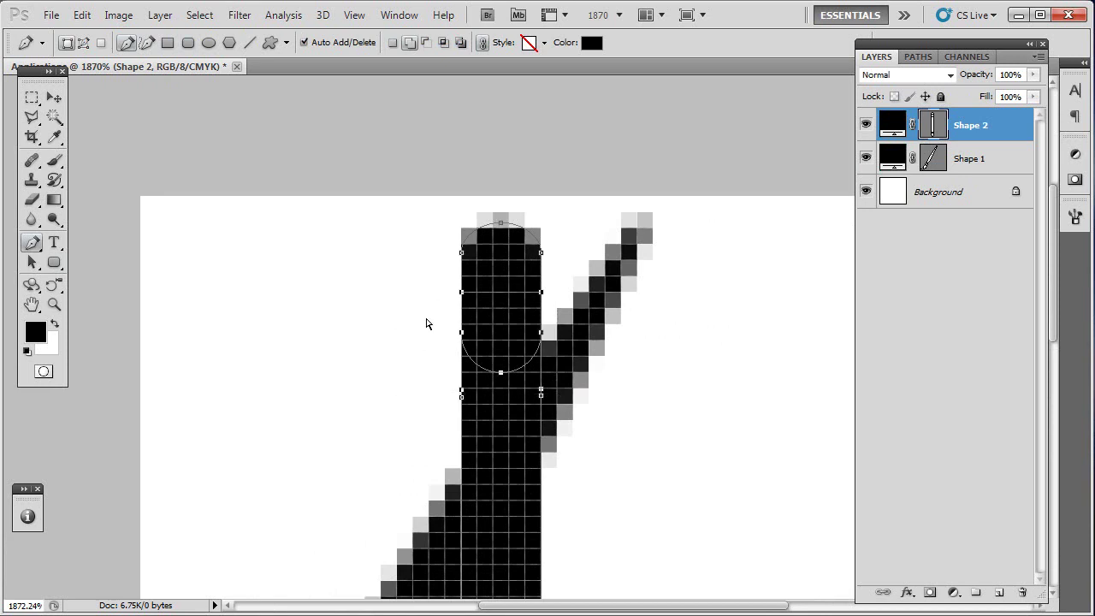
scroll(539, 319, up, 2)
key(ctrl+t)
drag(541, 362, 564, 373)
key(Return)
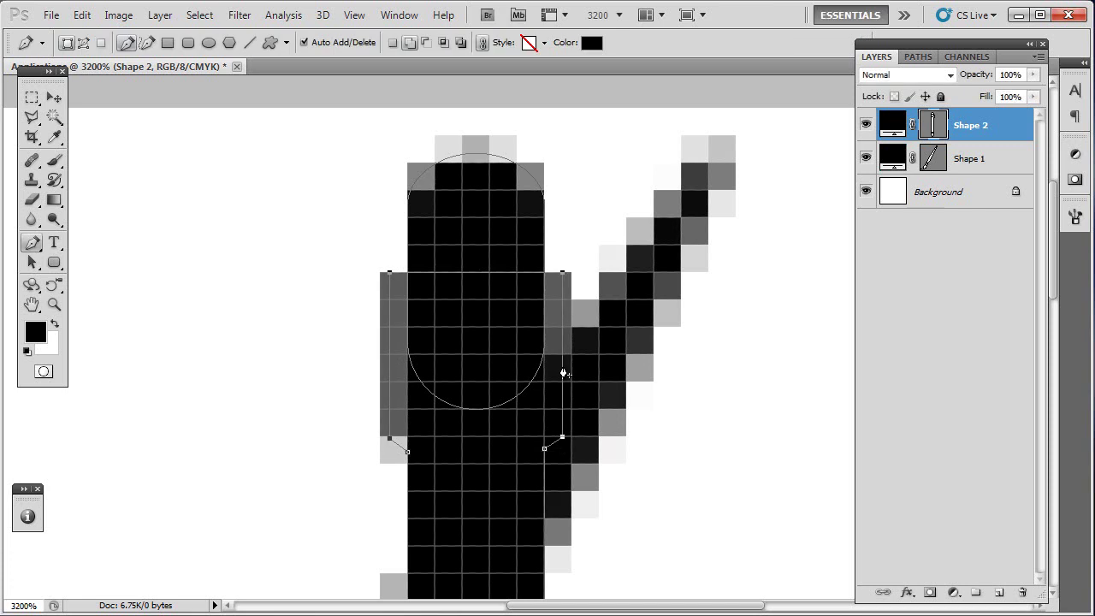
key(ctrl+t)
key(Return)
key(ctrl+1)
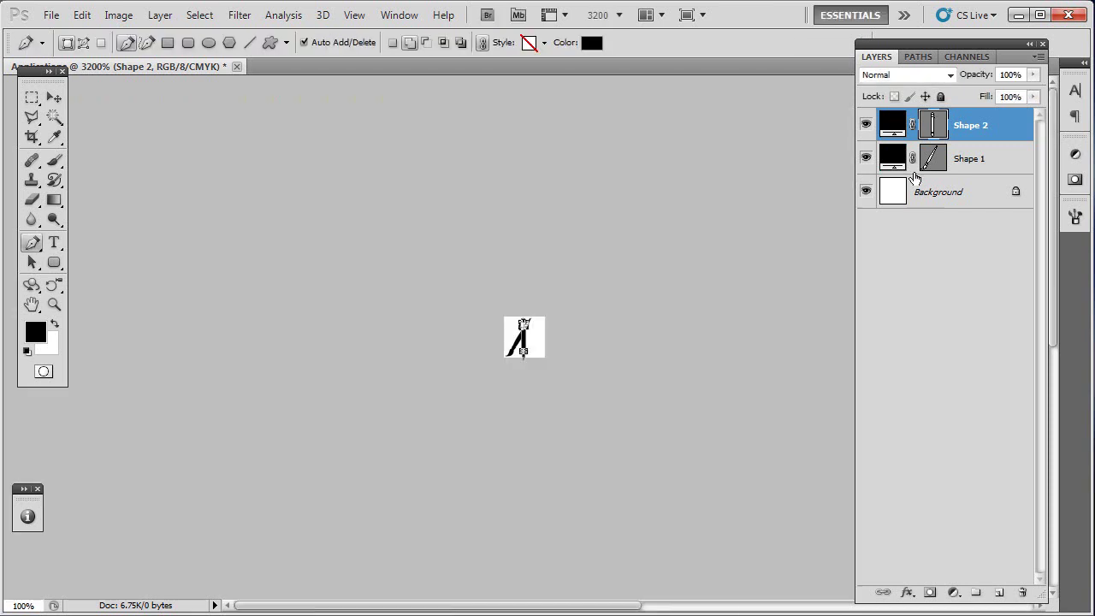
Step: Rotate the pencil bar to lean the other way, then undo the last change
key(ctrl+t)
mouse_move(608, 311)
mouse_down()
mouse_move(652, 374)
mouse_move(642, 374)
mouse_up()
scroll(652, 374, up, 3)
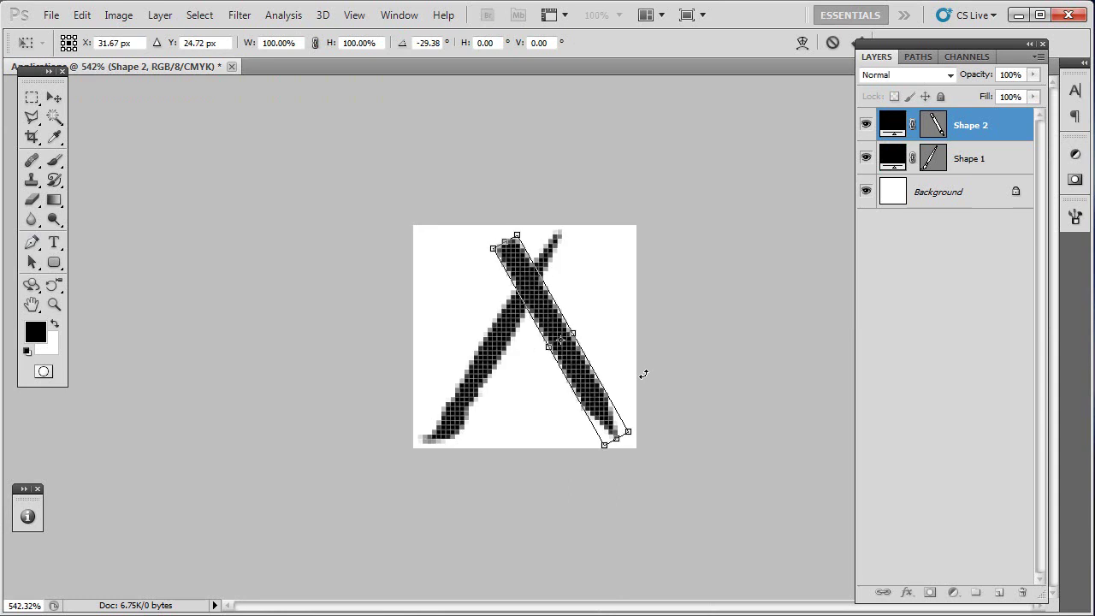
key(Return)
scroll(714, 350, up, 3)
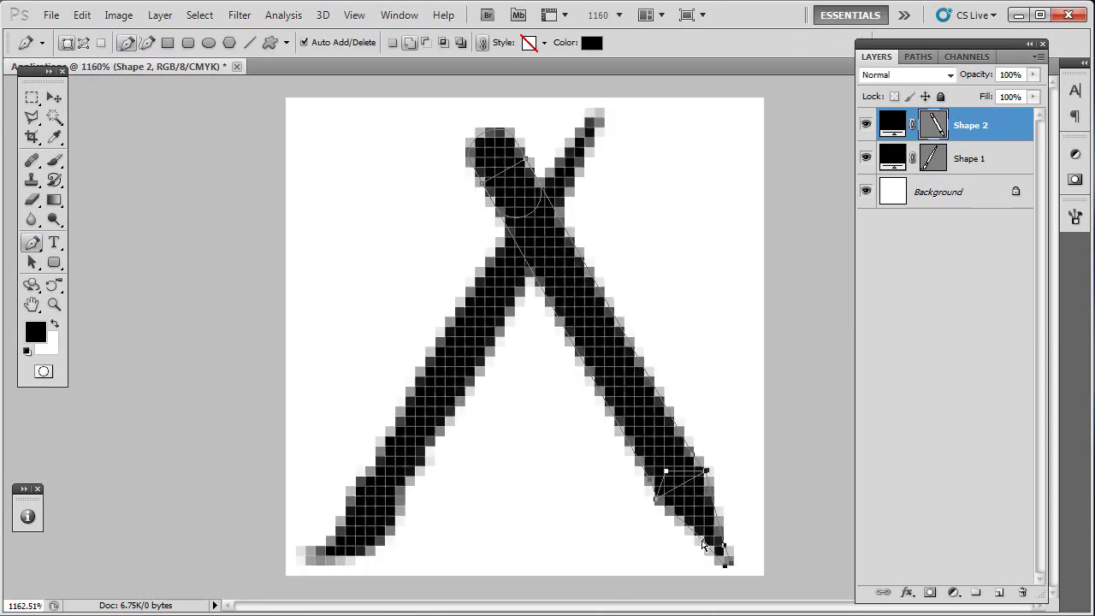
key(ctrl+z)
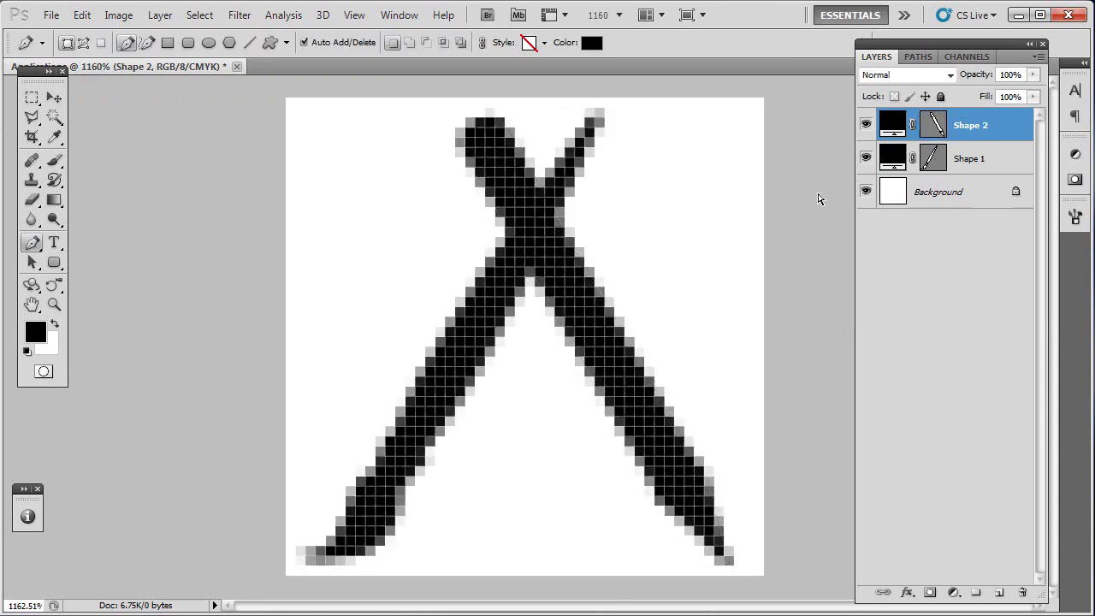
Step: Rotate the pencil to -29.38° so it crosses the brush, and reshape its end
key(ctrl+t)
drag(819, 203, 767, 209)
key(Return)
key(ctrl+1)
scroll(623, 461, up, 5)
scroll(623, 460, up, 5)
drag(728, 350, 757, 355)
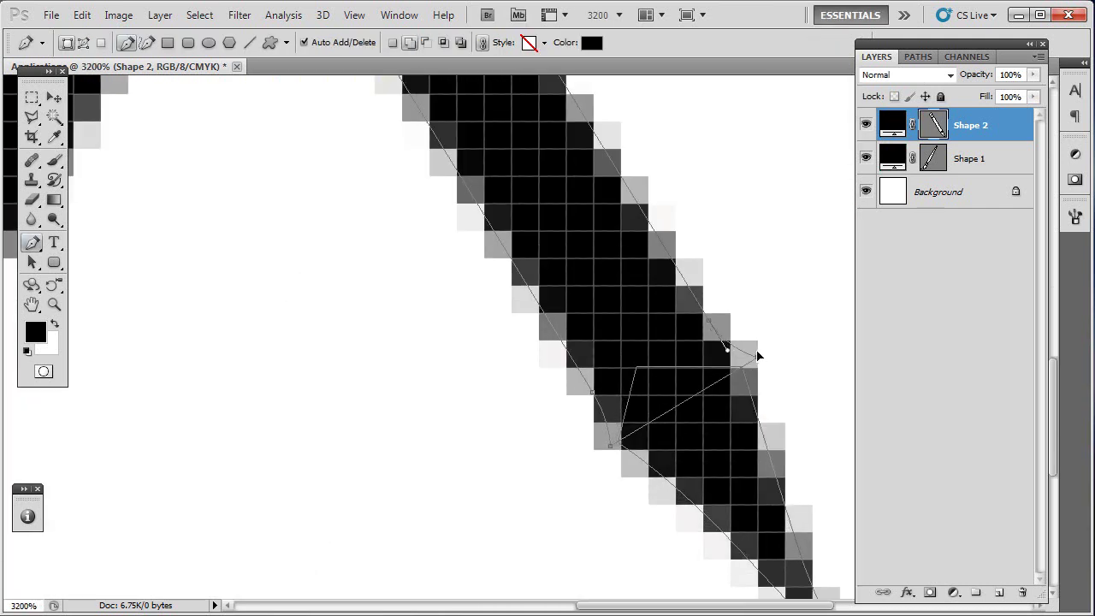
key(ctrl+1)
Step: On a new layer, draw a horizontal black bar (Shape 3) across the X
key(ctrl+shift+alt+n)
key(u)
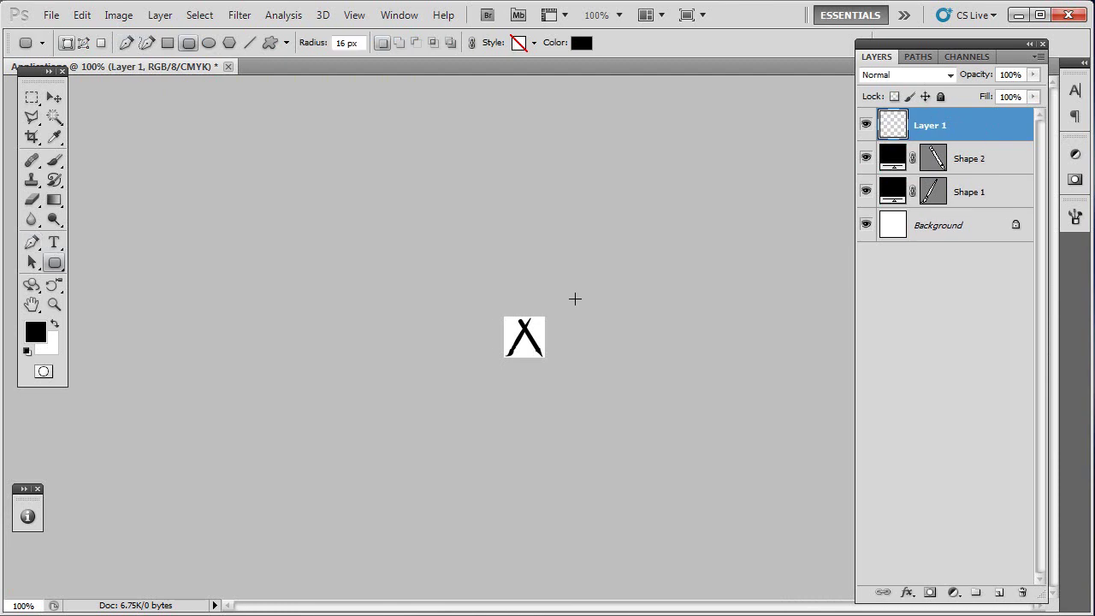
scroll(529, 353, up, 5)
scroll(377, 383, up, 3)
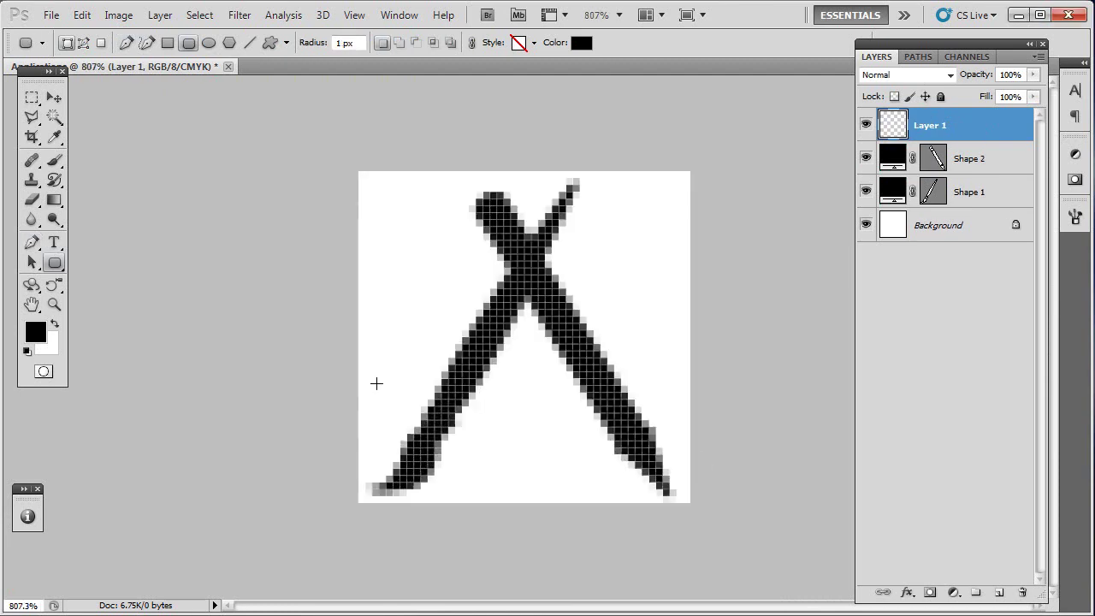
drag(675, 408, 675, 409)
key(ctrl+1)
key(p)
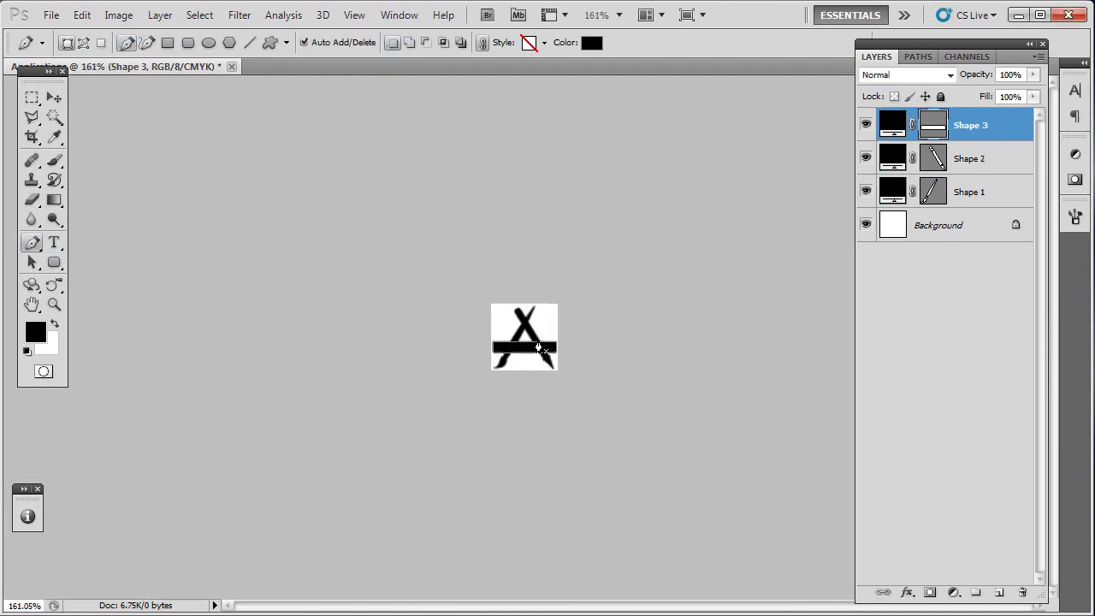
scroll(525, 337, up, 5)
key(ctrl+1)
Step: Move the Shape 3 bar layer to the bottom and group Shape 2 on its own
drag(967, 126, 948, 210)
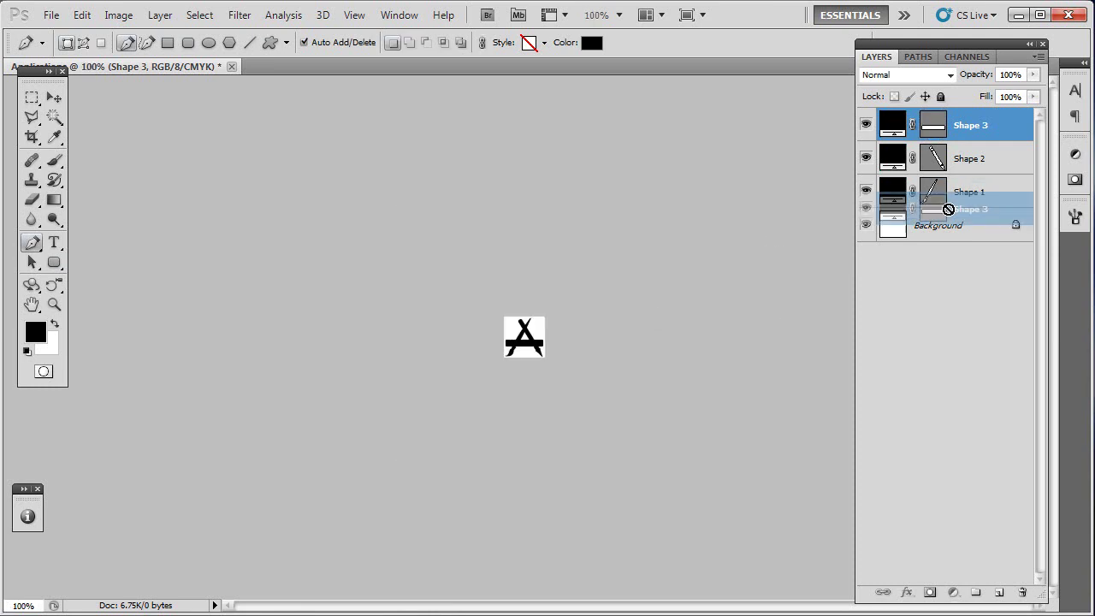
click(991, 139)
key(ctrl+g)
click(983, 198)
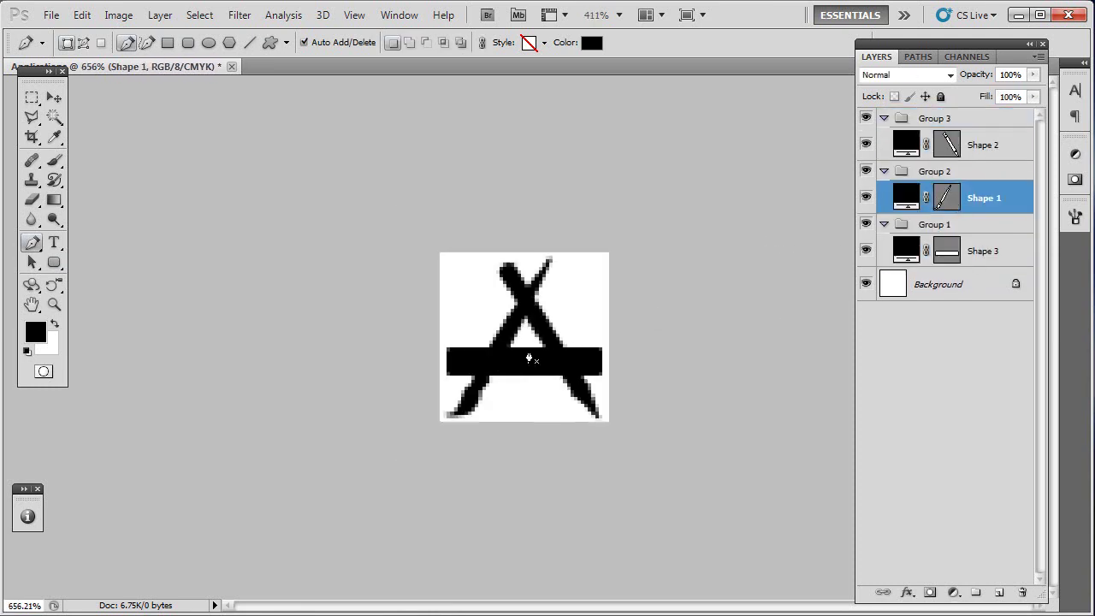
Step: Darken the Background with Hue/Saturation, setting Lightness to -50
click(939, 284)
key(ctrl+u)
double_click(282, 154)
Step: Set Lightness to -50, hide another shape layer, and add a Gradient Overlay to the handle
text(-50)
key(Return)
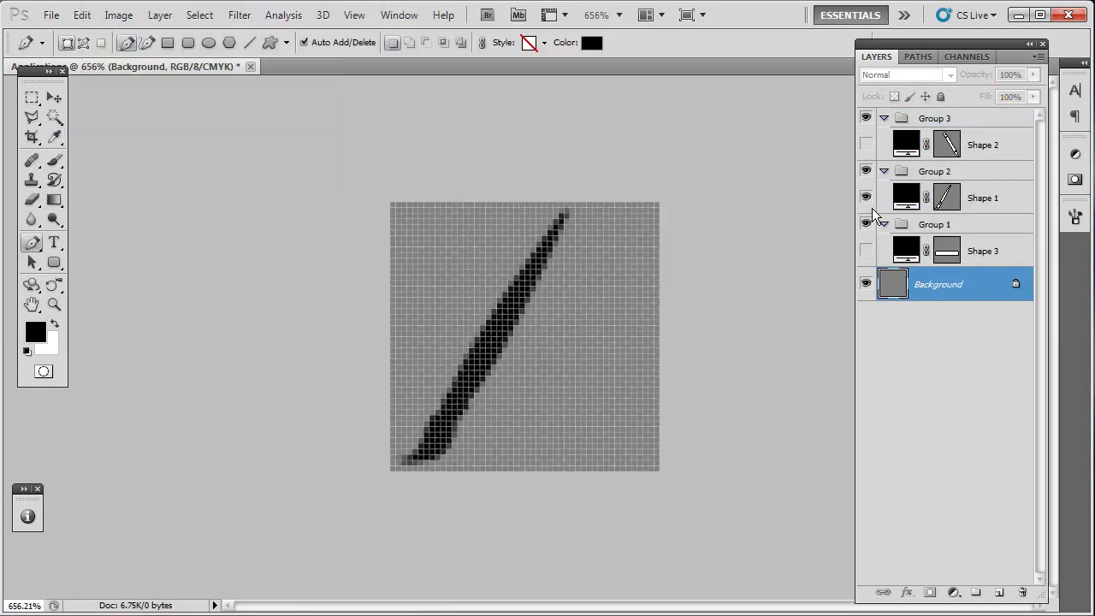
click(880, 205)
scroll(435, 492, up, 3)
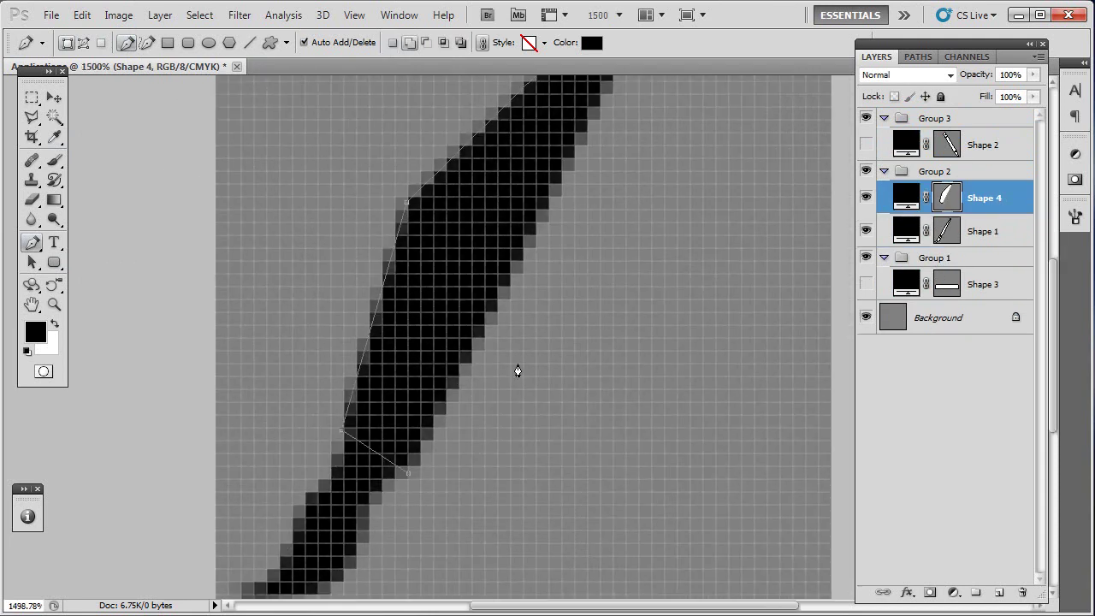
double_click(1015, 209)
click(643, 196)
click(856, 85)
Step: Give the handle a dark red to red gradient and clip it to the stroke
double_click(643, 242)
click(1039, 37)
double_click(959, 242)
click(863, 129)
key(Return)
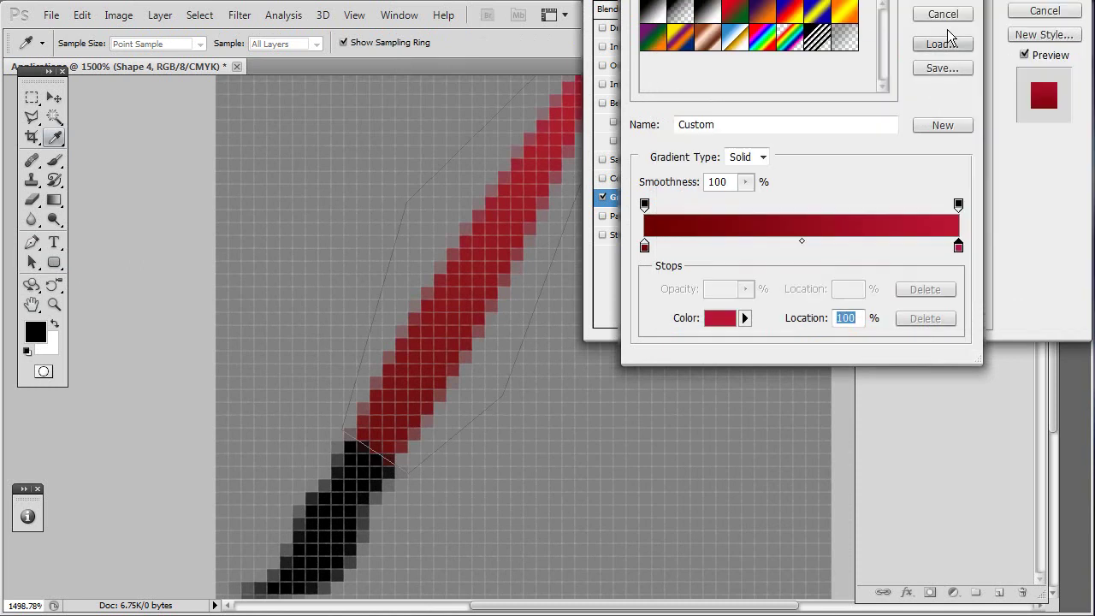
key(Return)
key(Return)
right_click(642, 226)
click(657, 242)
double_click(941, 221)
key(Return)
Step: Outline the ferrule shape with four Pen anchors
scroll(485, 383, up, 3)
scroll(485, 383, up, 5)
click(500, 395)
click(415, 330)
click(454, 255)
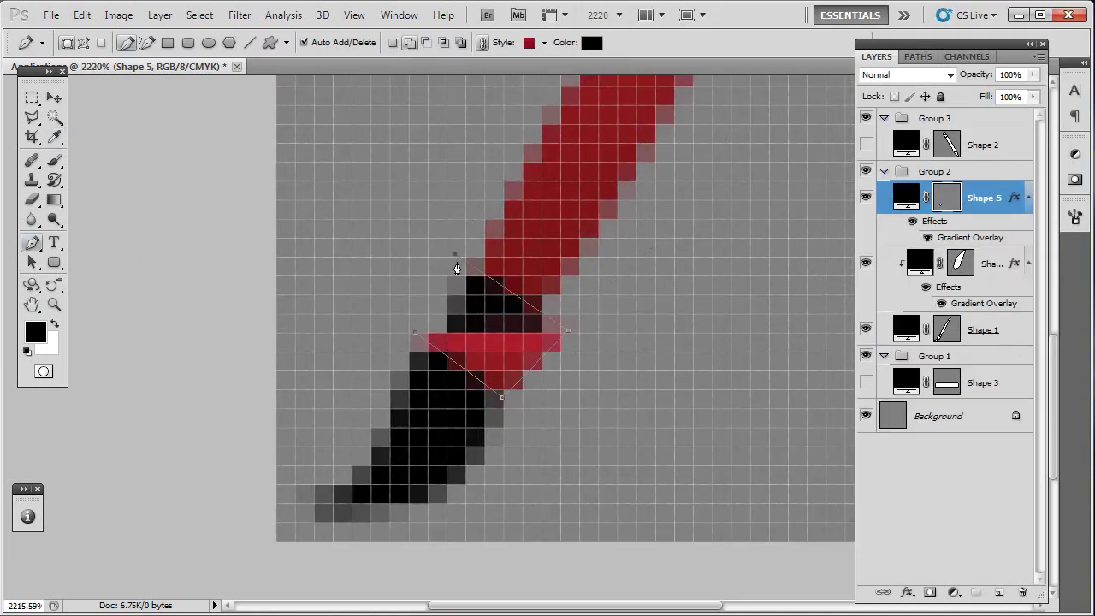
click(568, 330)
Step: Set the ferrule's gradient overlay to dark brown and light beige stops
double_click(984, 237)
click(847, 50)
click(644, 246)
click(719, 318)
click(762, 176)
click(1067, 40)
click(959, 247)
click(719, 318)
click(711, 77)
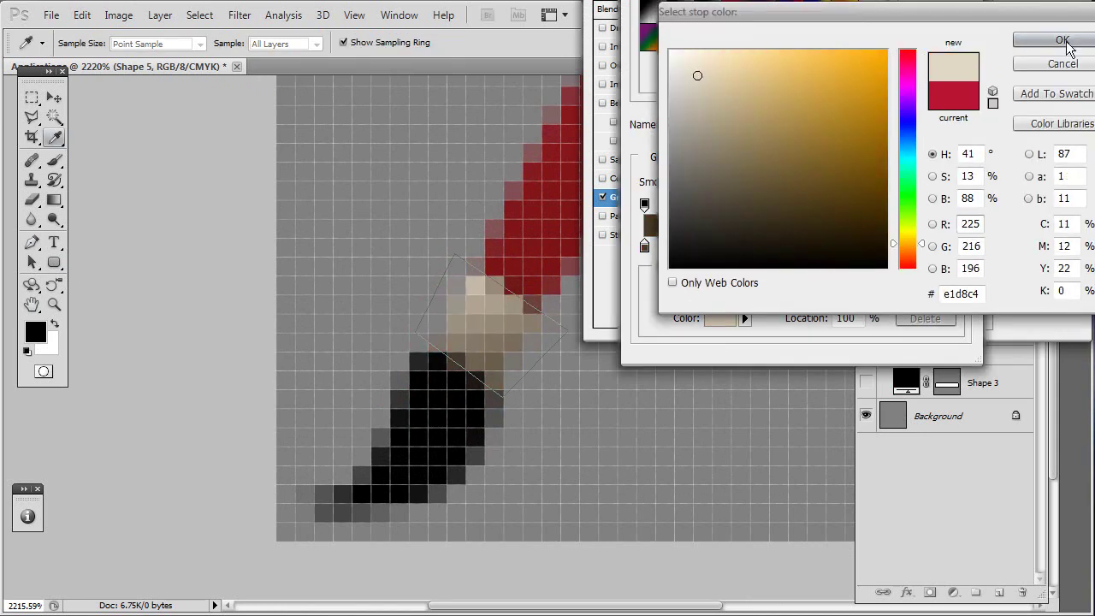
click(1063, 39)
key(Return)
key(Return)
Step: Outline the brush head shape with the Pen tool
click(371, 343)
click(477, 488)
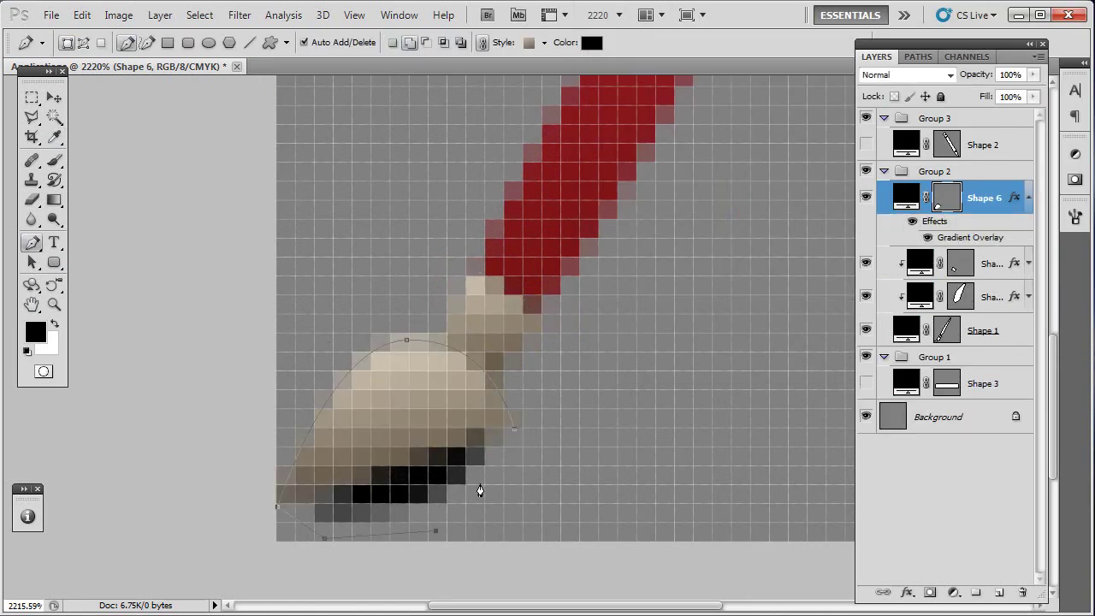
click(291, 518)
click(1028, 198)
Step: Give the brush head a darker brown gradient overlay and add an empty layer
double_click(1001, 214)
click(640, 196)
click(847, 50)
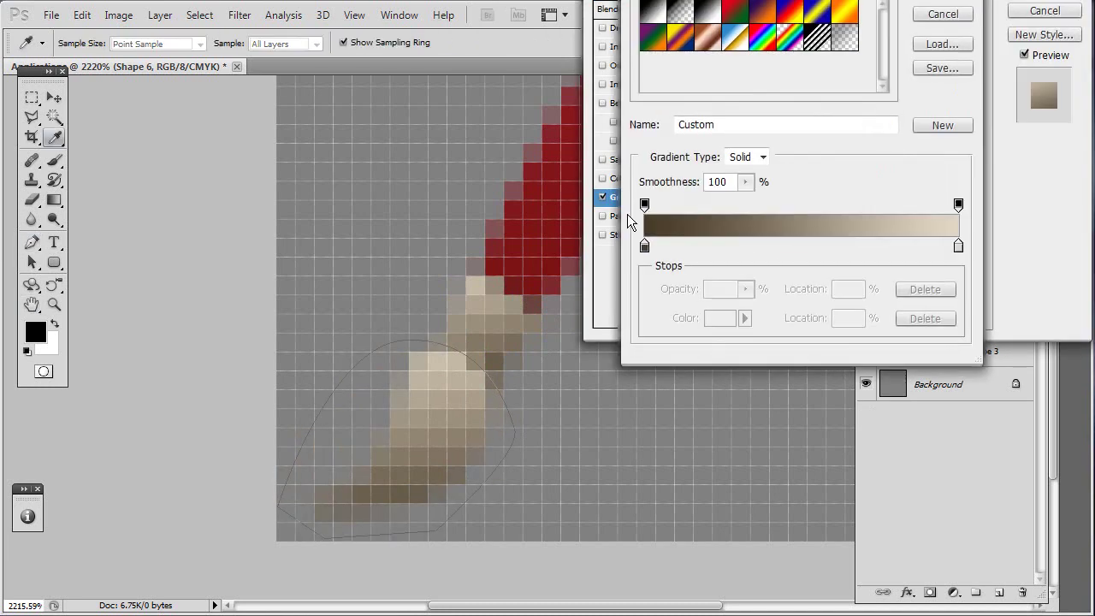
double_click(644, 246)
click(871, 221)
key(Return)
double_click(959, 247)
click(874, 152)
key(Return)
key(Return)
key(Return)
key(ctrl+1)
Step: Draw a pink highlight strip on the handle, clip it, and set 37% opacity
scroll(638, 271, up, 5)
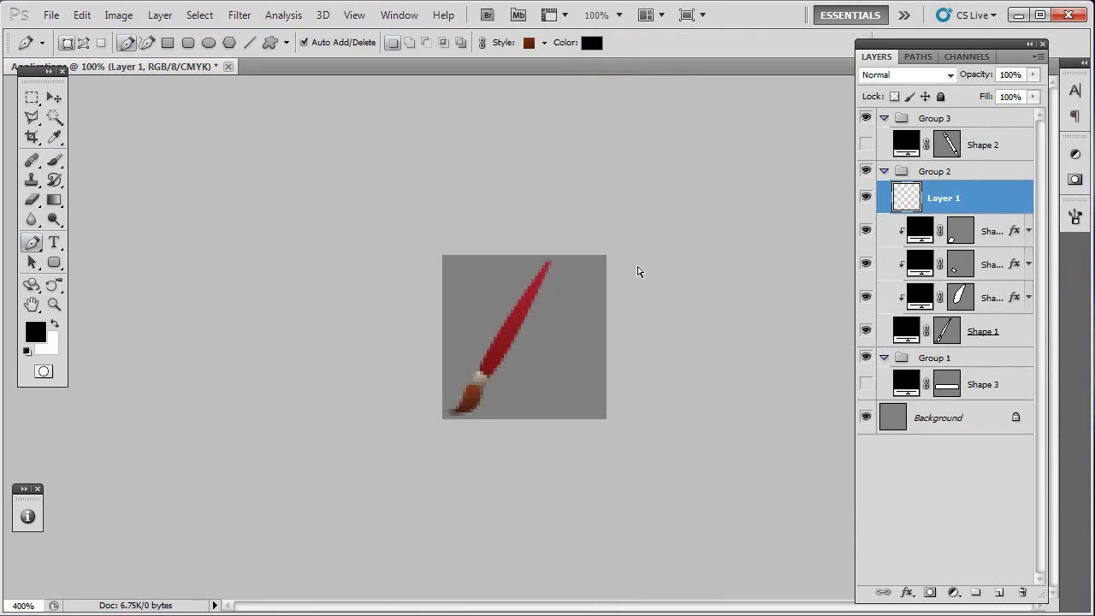
click(387, 469)
click(540, 156)
click(386, 469)
right_click(984, 198)
click(1010, 552)
double_click(907, 196)
Step: Add a new layer and start a dark shading strip near the handle's top
key(Return)
key(3)
key(7)
drag(548, 163, 517, 284)
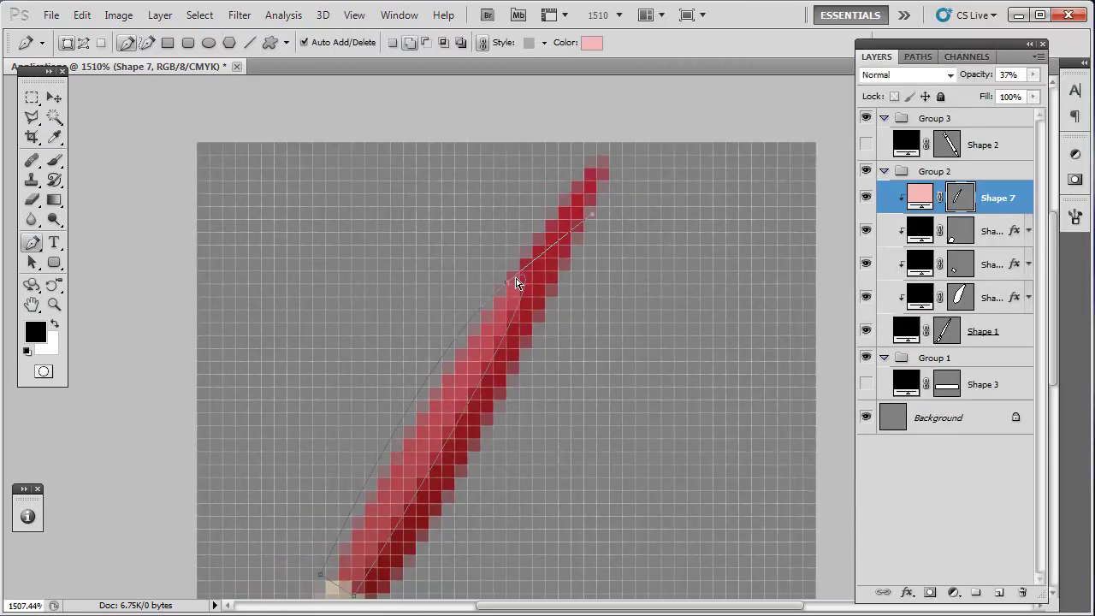
key(ctrl+1)
key(ctrl+shift+alt+n)
scroll(653, 289, up, 5)
click(579, 158)
Step: Draw a second dark strip along the handle and clip it with Ctrl+Alt+G
key(Return)
key(ctrl+1)
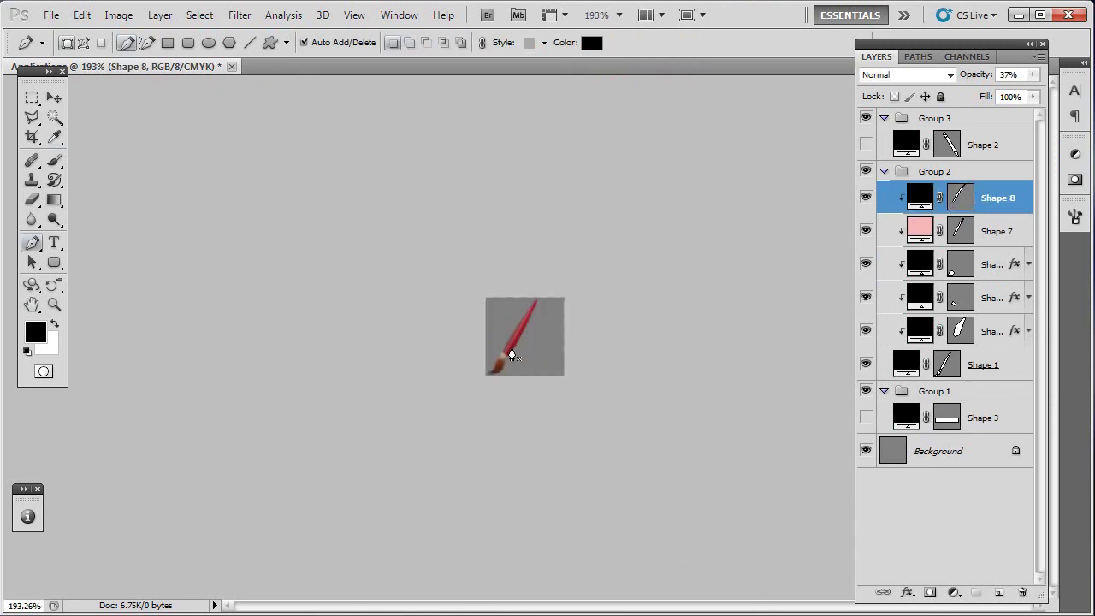
scroll(500, 325, up, 5)
click(412, 446)
click(573, 201)
key(Return)
key(ctrl+1)
key(ctrl+alt+g)
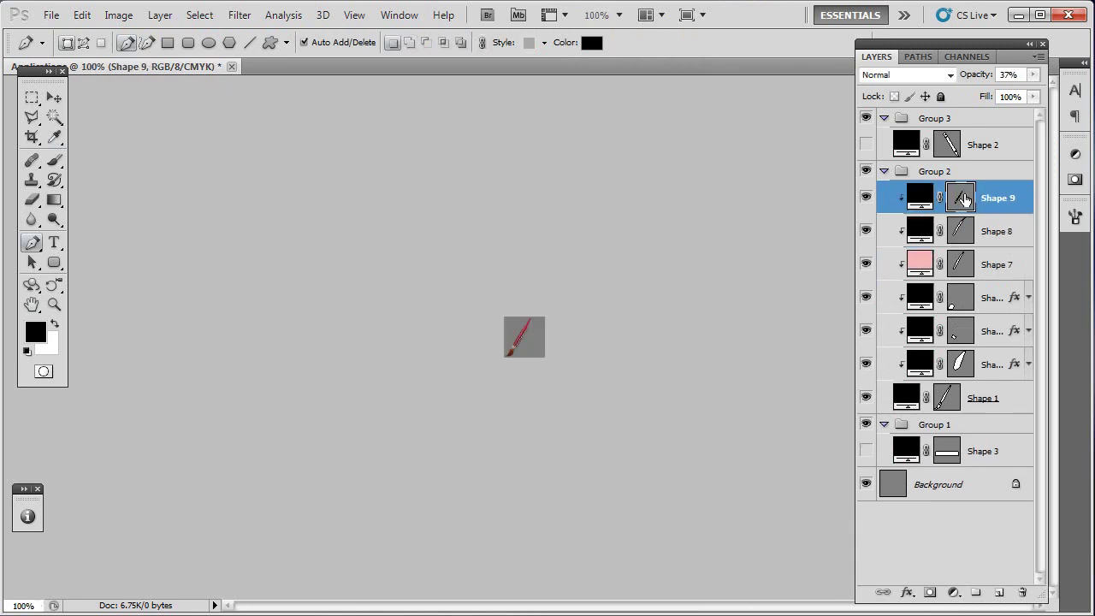
Step: Draw a blue-grey reflection strip on the handle, then add a new layer
scroll(525, 342, up, 5)
click(411, 463)
click(540, 266)
double_click(947, 206)
click(737, 144)
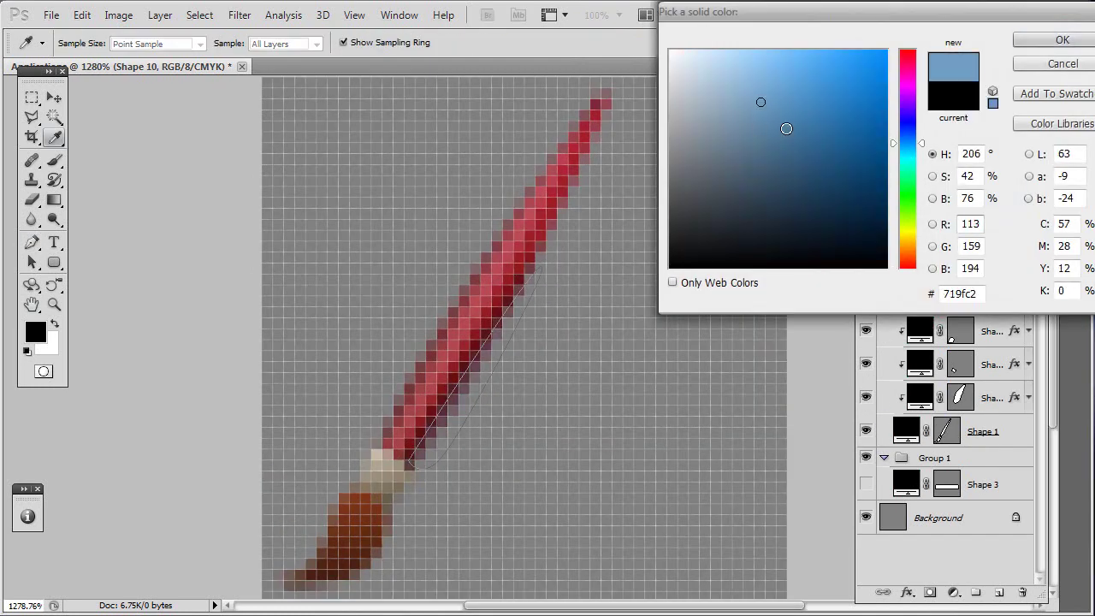
key(Return)
key(ctrl+shift+n)
key(Return)
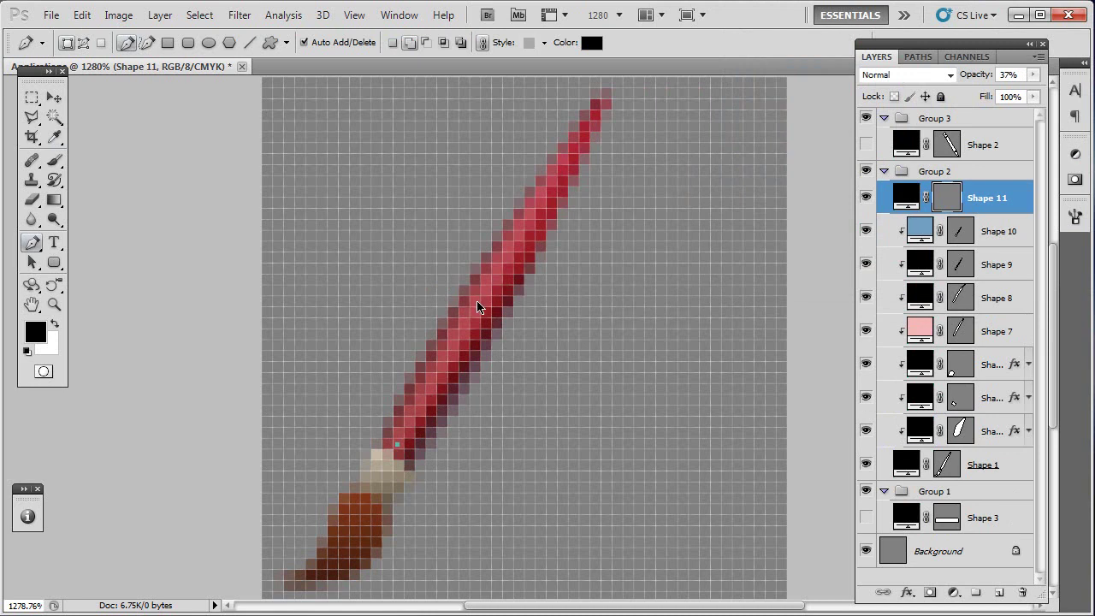
right_click(505, 379)
Step: Draw a four-corner dark shadow on the ferrule and clip it to the layers below
click(522, 411)
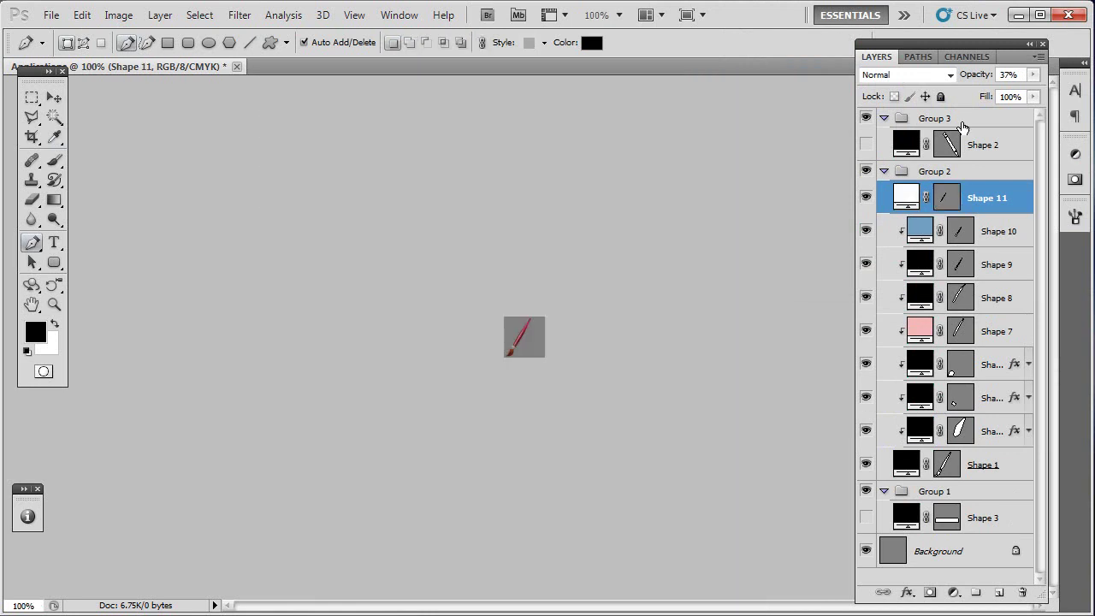
scroll(522, 323, up, 5)
scroll(491, 379, up, 5)
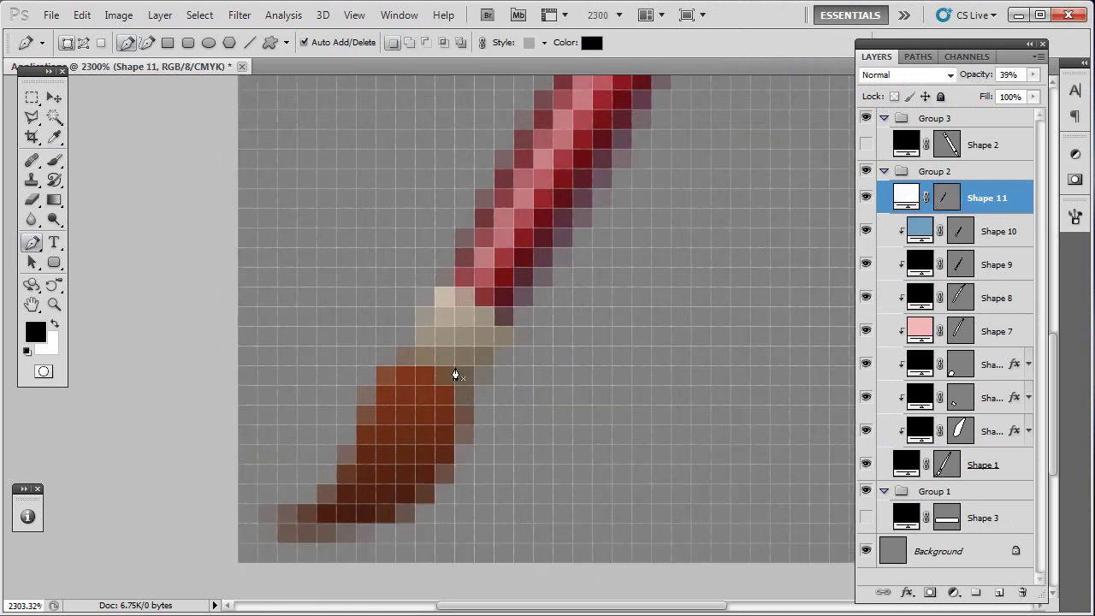
click(487, 310)
click(537, 345)
click(499, 415)
click(444, 369)
key(ctrl+alt+g)
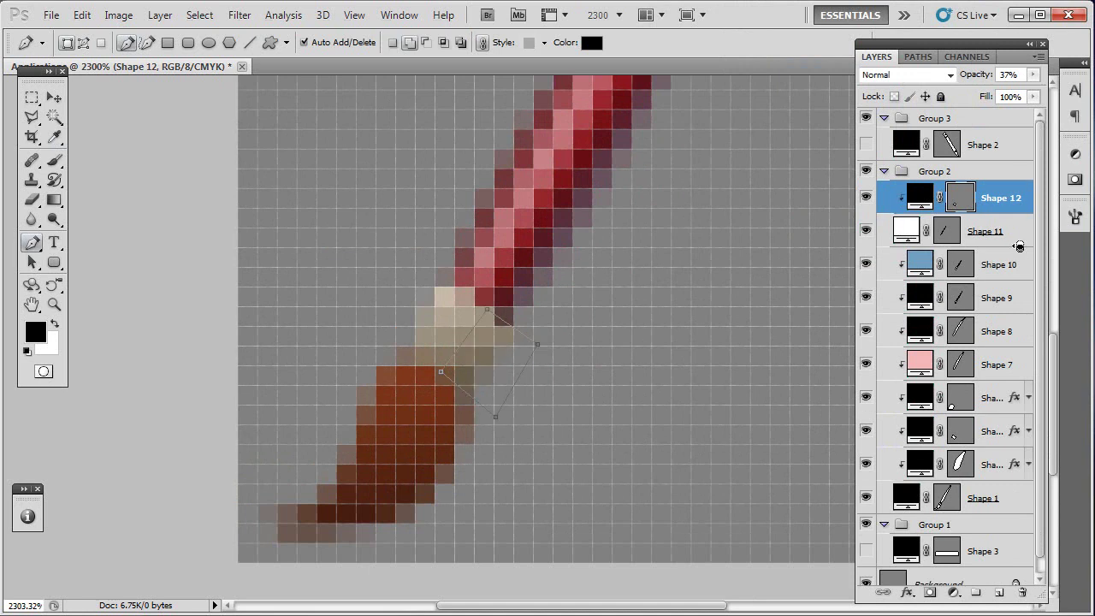
key(ctrl+alt+g)
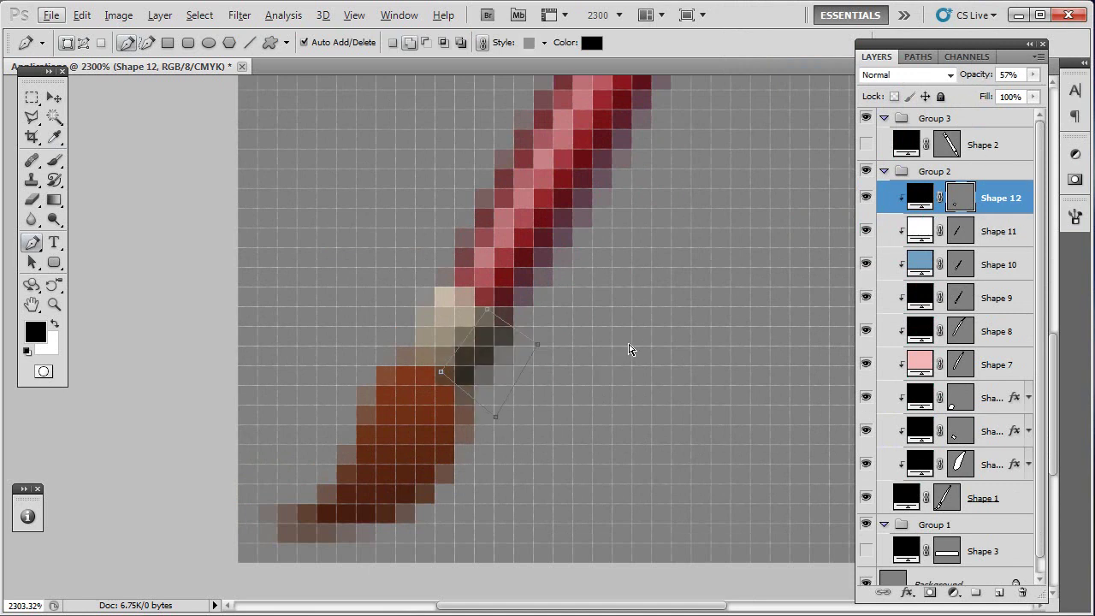
Step: Duplicate the ferrule shadow and fill the copy white
key(ctrl+j)
key(ctrl+BackSpace)
right_click(587, 348)
click(620, 379)
Step: Draw a small white rounded-rectangle shine on the ferrule and add an empty layer
key(ctrl+0)
scroll(557, 350, up, 5)
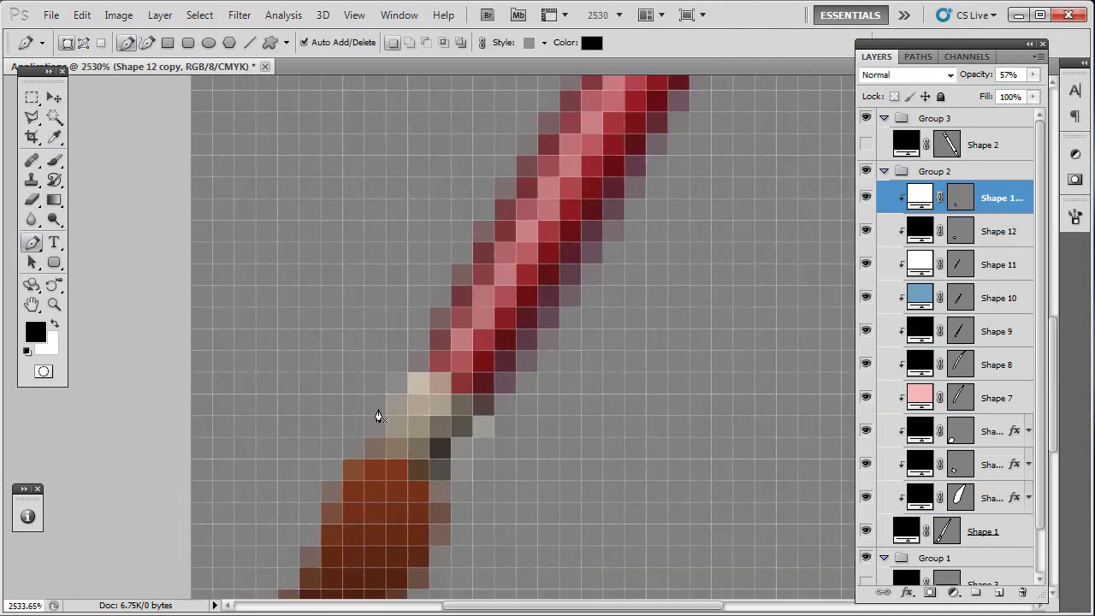
drag(399, 388, 445, 419)
key(u)
key(ctrl+BackSpace)
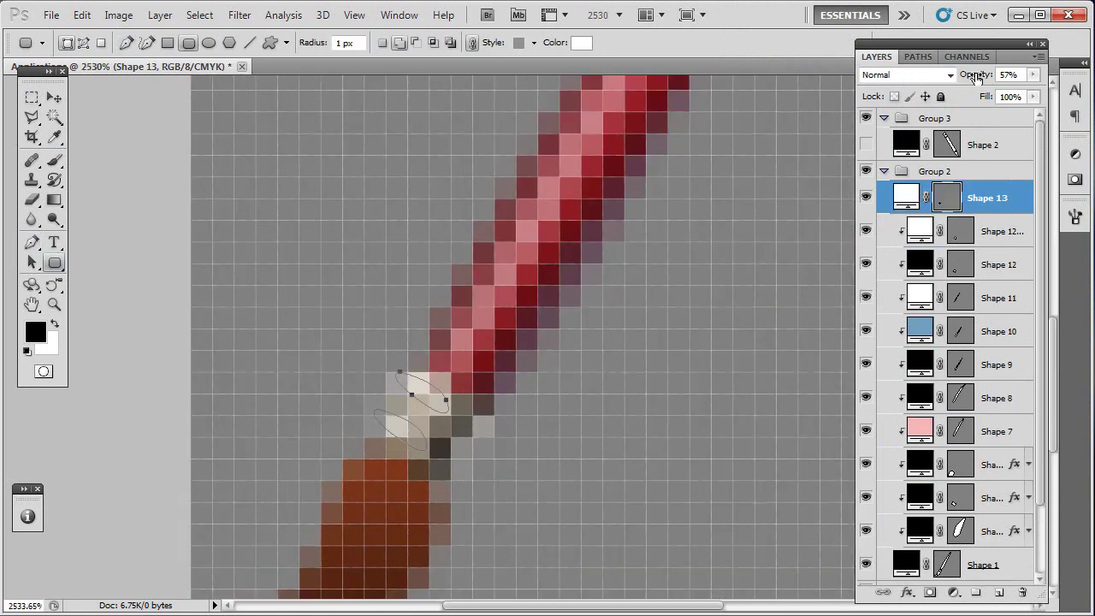
key(ctrl+alt+0)
scroll(467, 379, up, 4)
scroll(466, 379, up, 3)
key(ctrl+alt+shift+n)
Step: Draw a curved Pen shape along the brush head and fill it white
key(p)
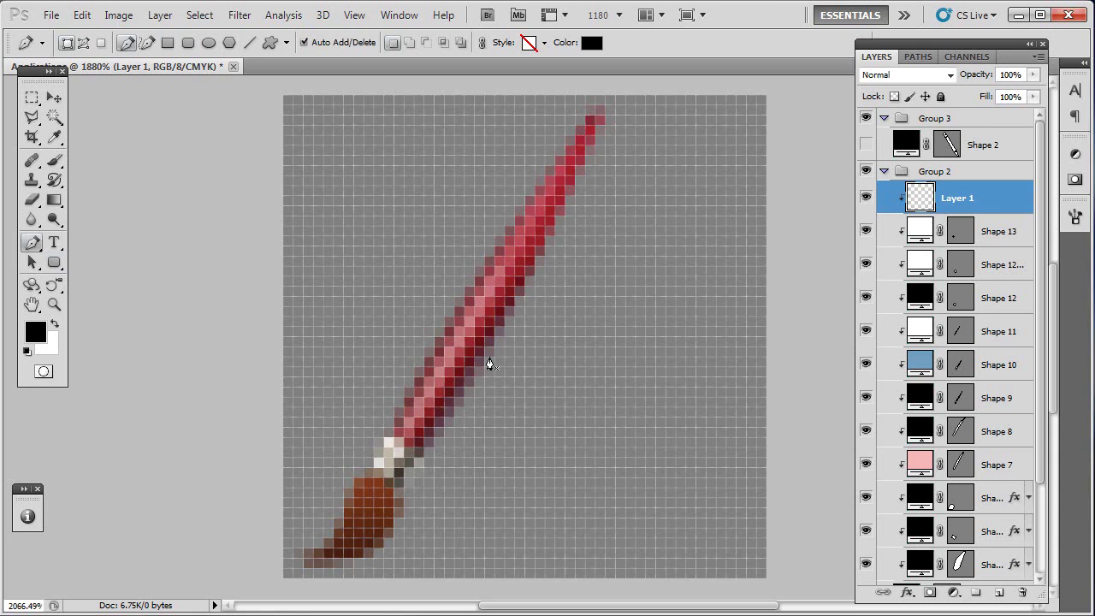
scroll(492, 356, up, 3)
click(495, 339)
drag(415, 466, 445, 501)
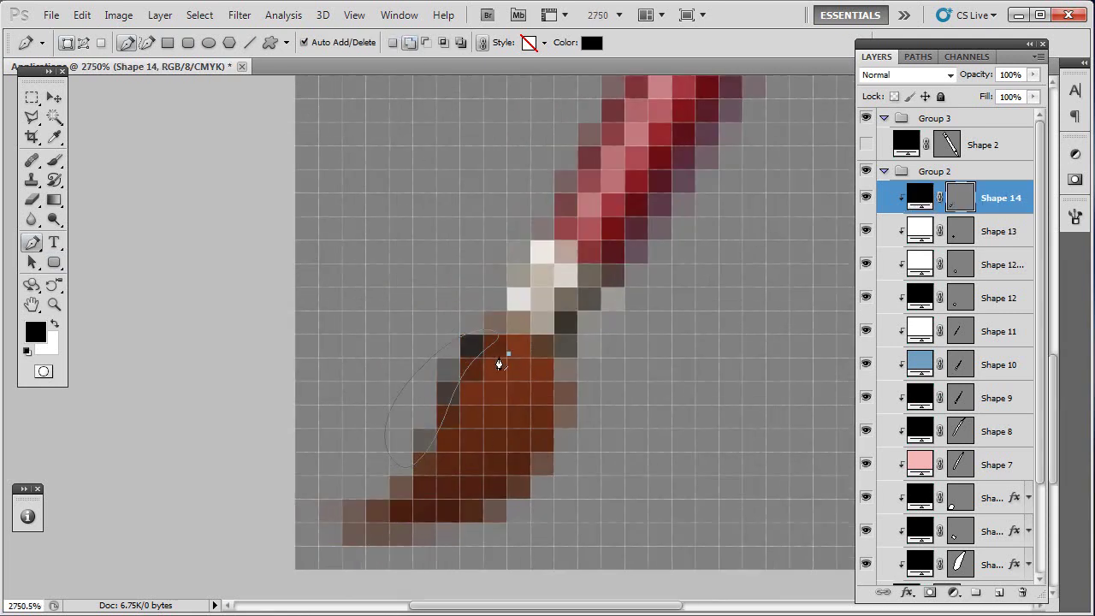
click(447, 448)
drag(375, 514, 329, 515)
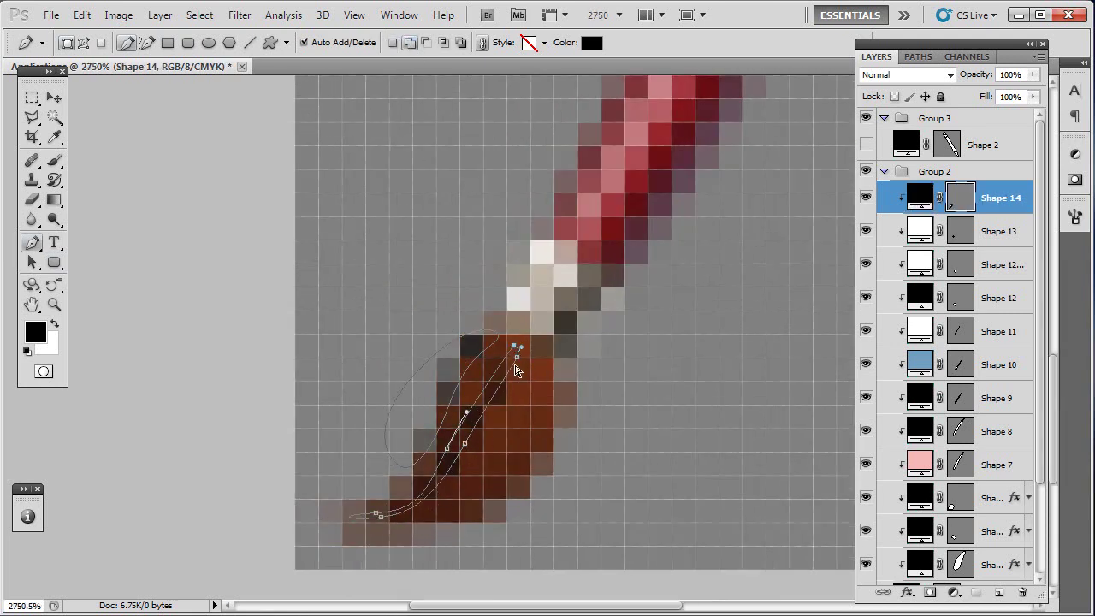
key(ctrl+BackSpace)
key(ctrl+alt+0)
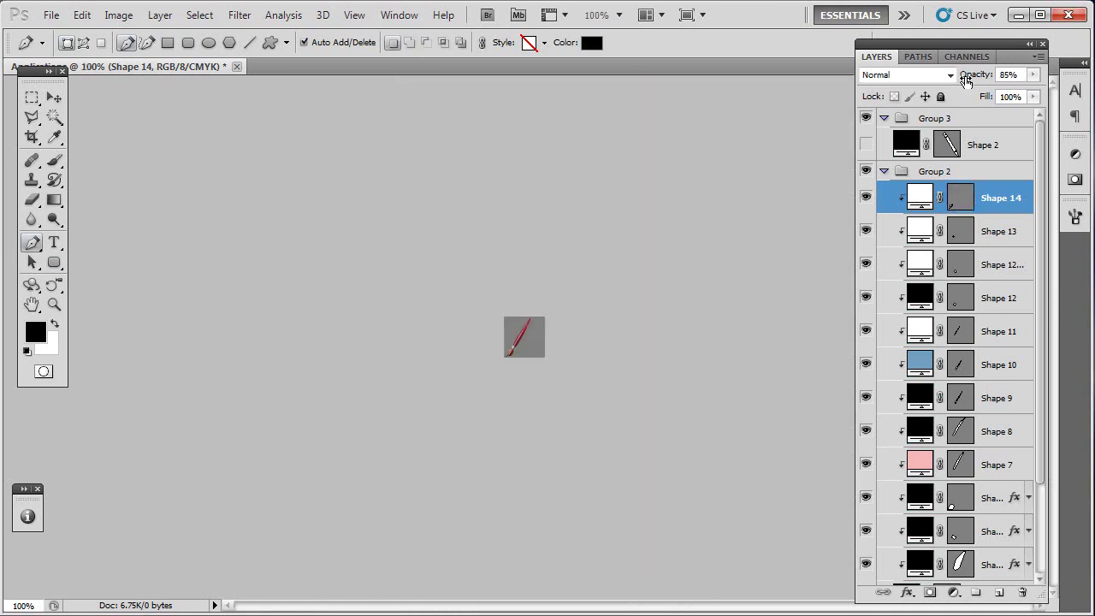
Step: Recolour the curved shape orange, clip it to the brush, and add a new layer
double_click(923, 202)
click(850, 145)
key(Return)
key(ctrl+shift+alt+n)
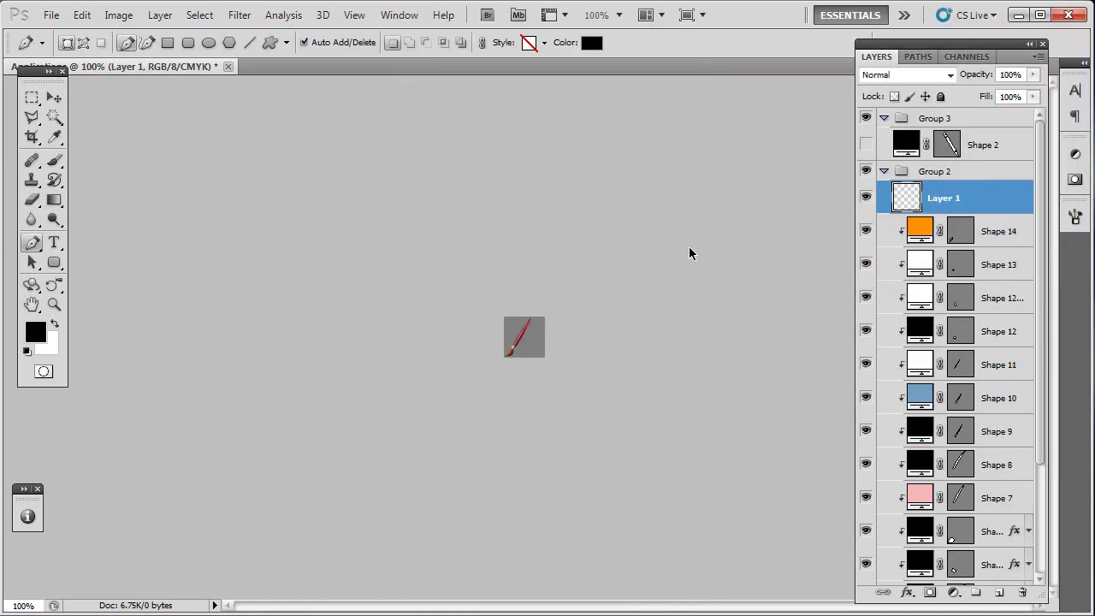
scroll(644, 245, up, 5)
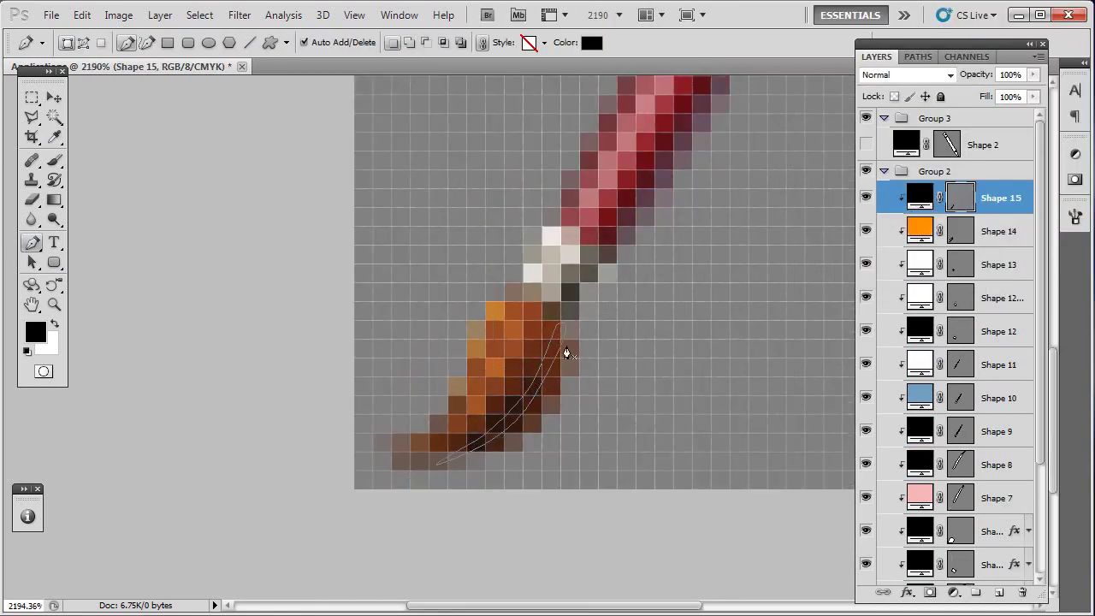
key(ctrl+alt+0)
Step: Outline a shading shape over the handle and adjust it from the context menu
scroll(465, 399, up, 5)
scroll(608, 281, up, 3)
click(605, 366)
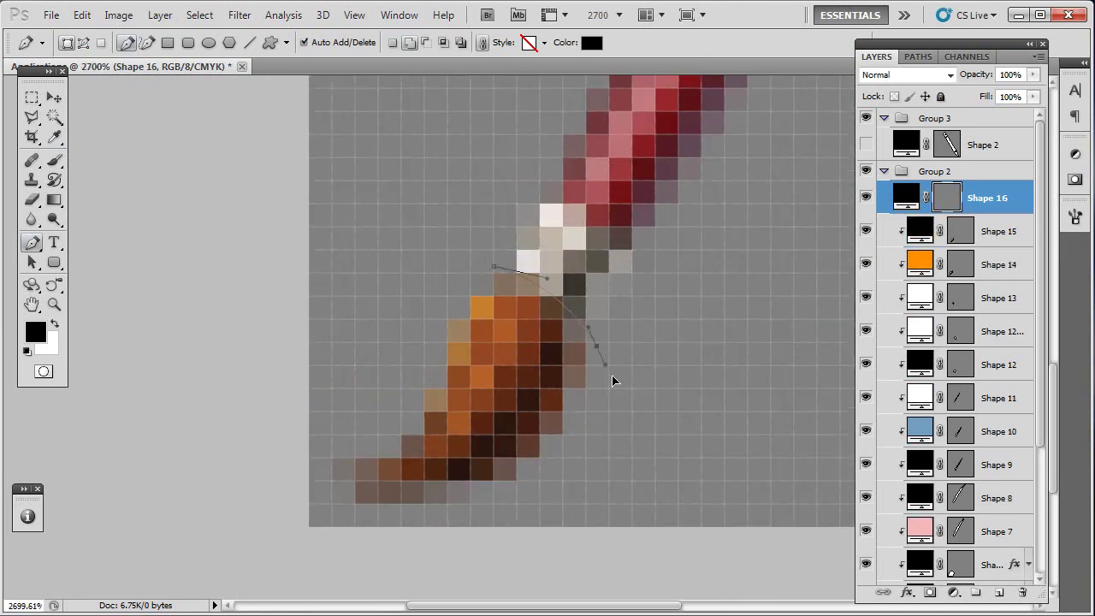
click(494, 267)
right_click(558, 251)
click(591, 279)
Step: Fill the shading shape blue and set its blend mode to Multiply
double_click(907, 198)
click(1062, 41)
click(907, 74)
click(894, 144)
Step: Hide the paintbrush Group 2, move it to the top, and duplicate the pencil body Shape 2
click(884, 171)
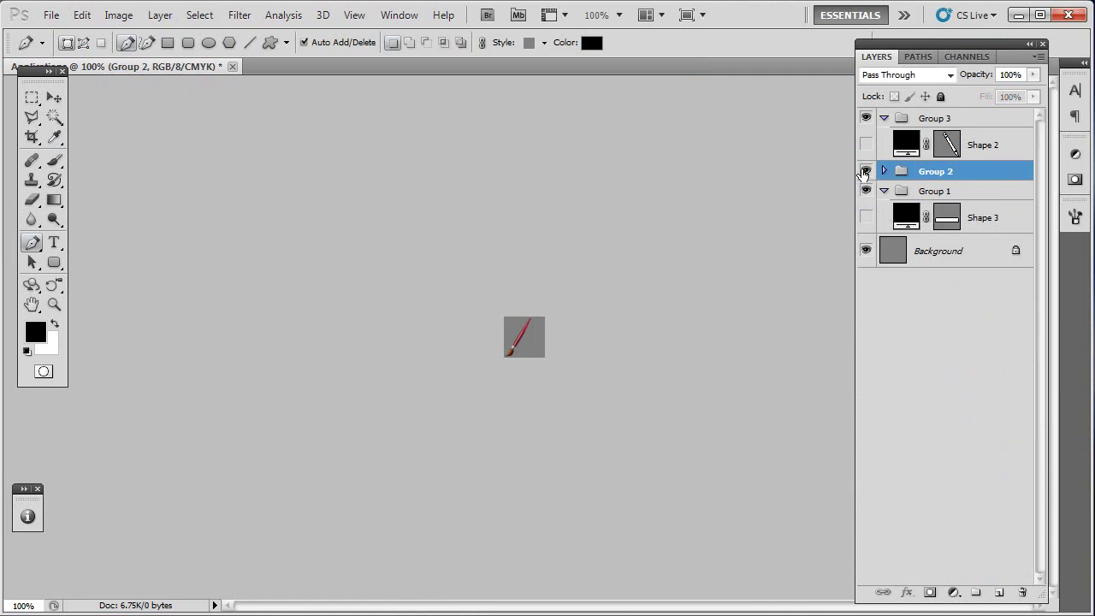
click(971, 145)
key(ctrl+shift+alt+n)
drag(935, 205, 935, 120)
click(866, 118)
click(984, 198)
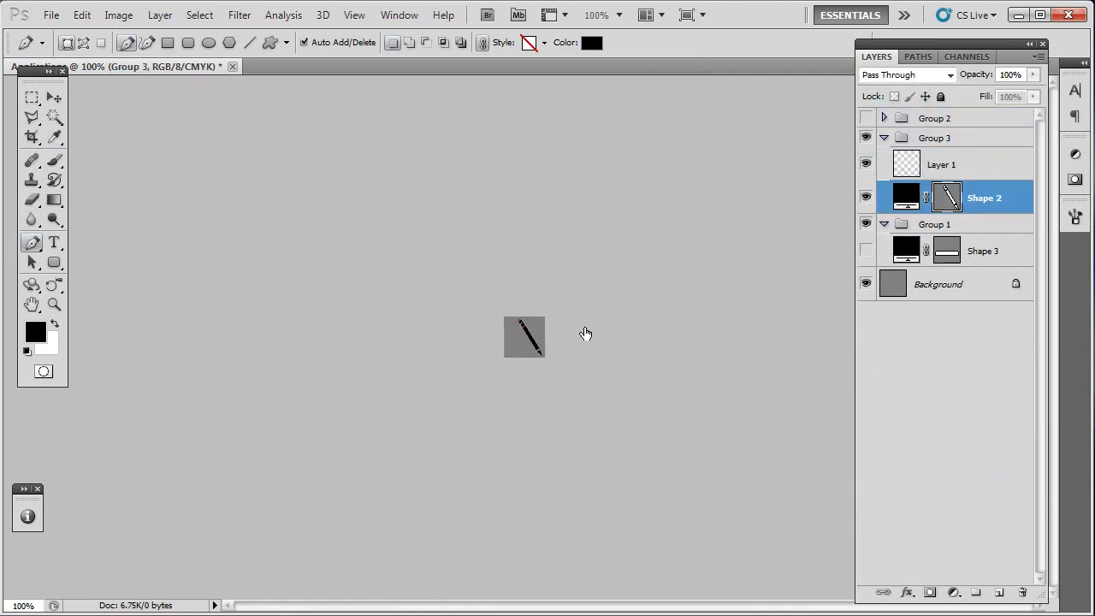
key(ctrl+0)
key(ctrl+j)
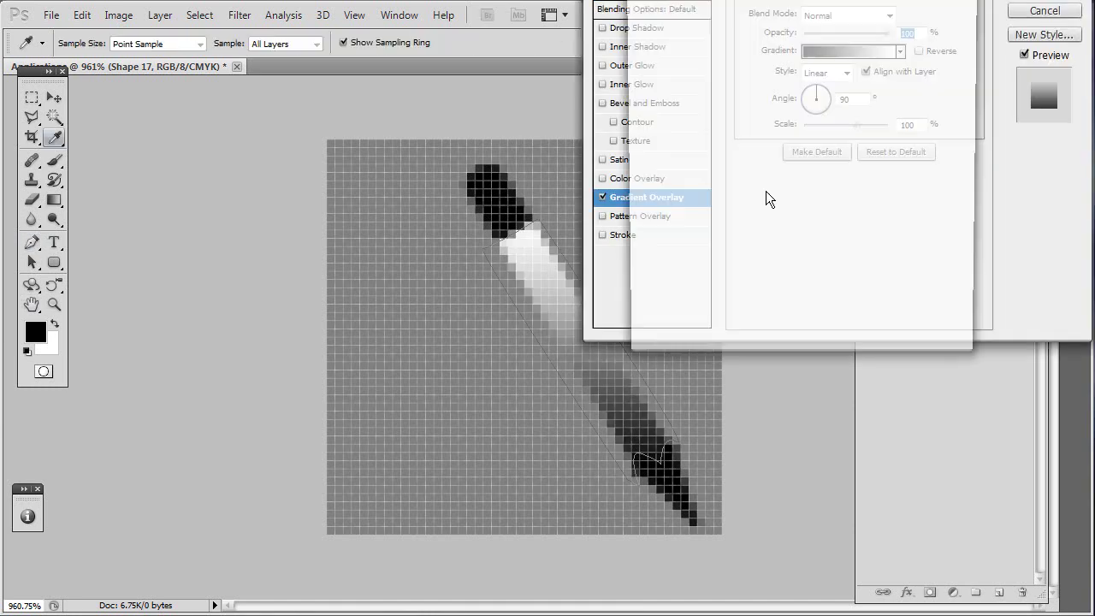
Step: Give the pencil body a Gradient Overlay from dark orange ae5600 to golden yellow e3a600
click(907, 248)
drag(856, 98, 884, 153)
click(1062, 40)
click(958, 250)
click(714, 319)
click(885, 74)
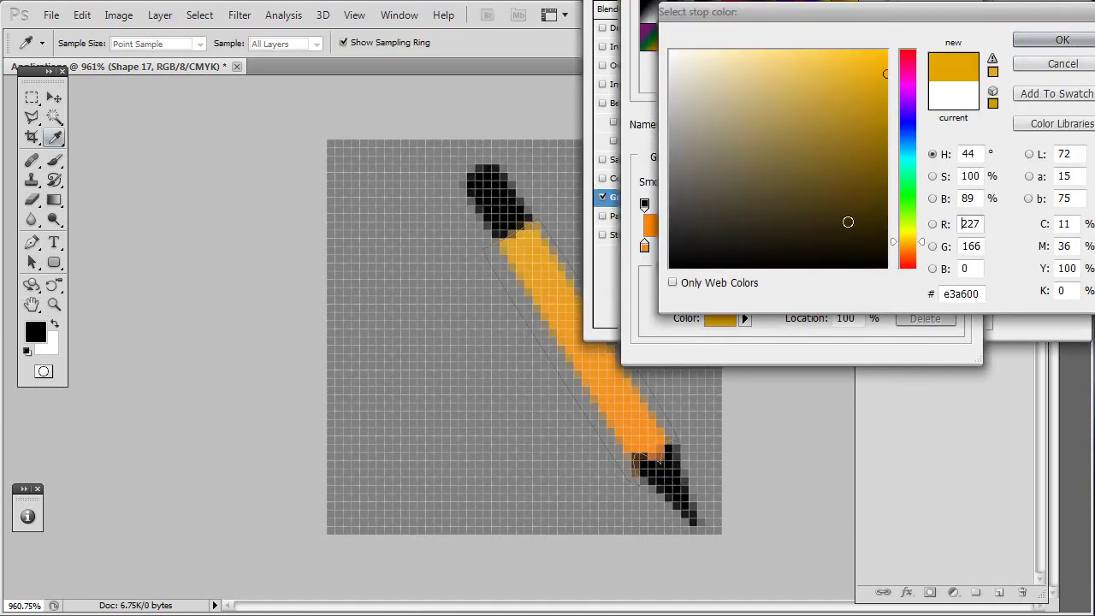
click(1062, 40)
click(645, 246)
double_click(644, 245)
click(891, 117)
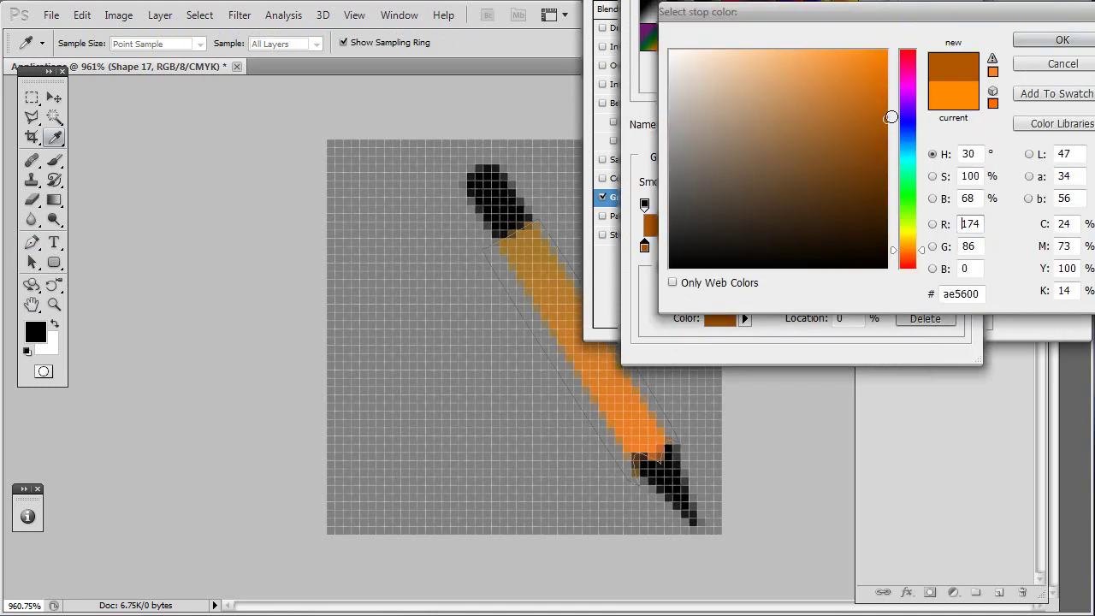
click(1062, 41)
key(Return)
key(Return)
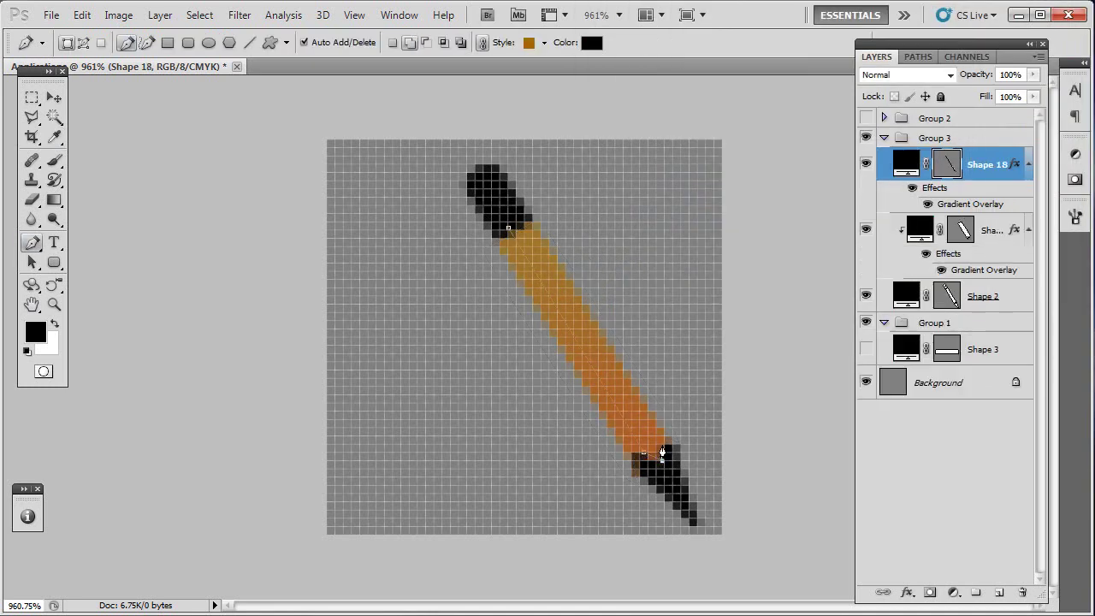
Step: Edit Shape 18's gradient, then clip a thinner stripe layer to the pencil
double_click(1017, 210)
click(807, 42)
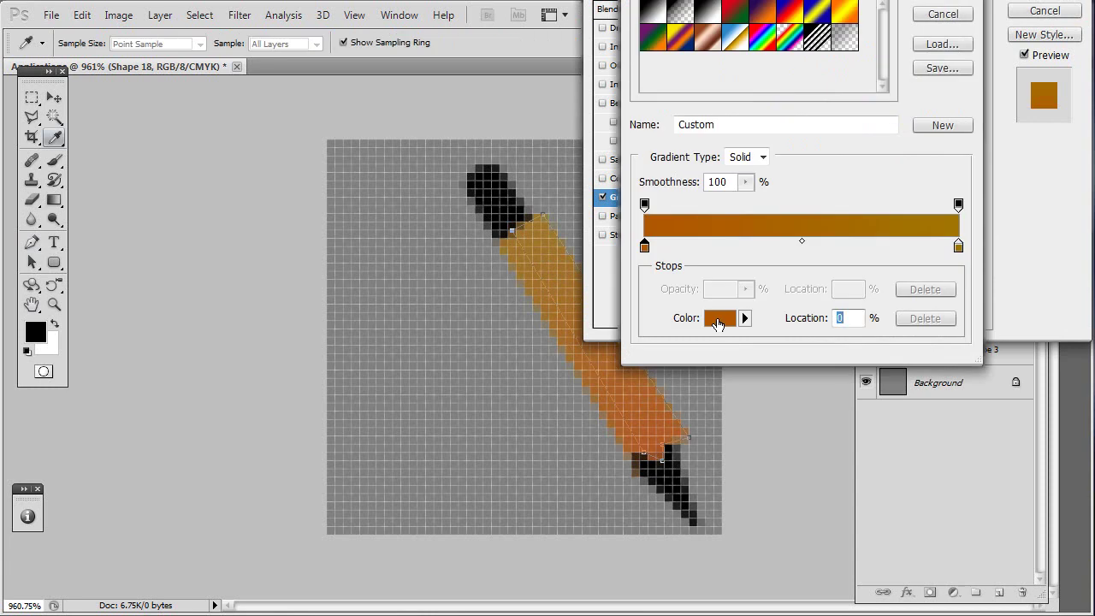
click(719, 318)
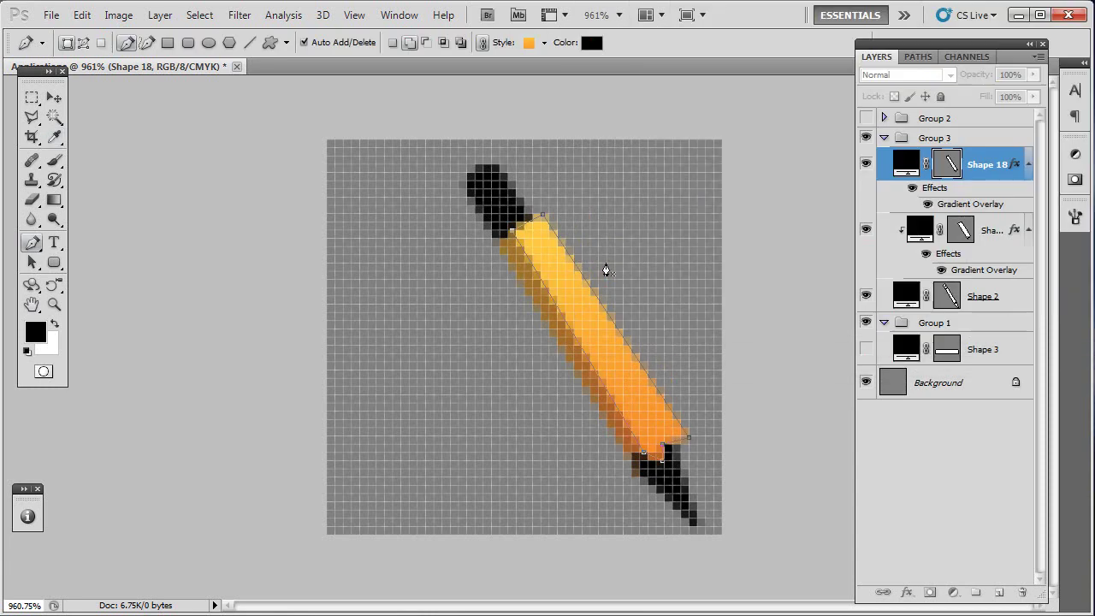
key(ctrl+alt+g)
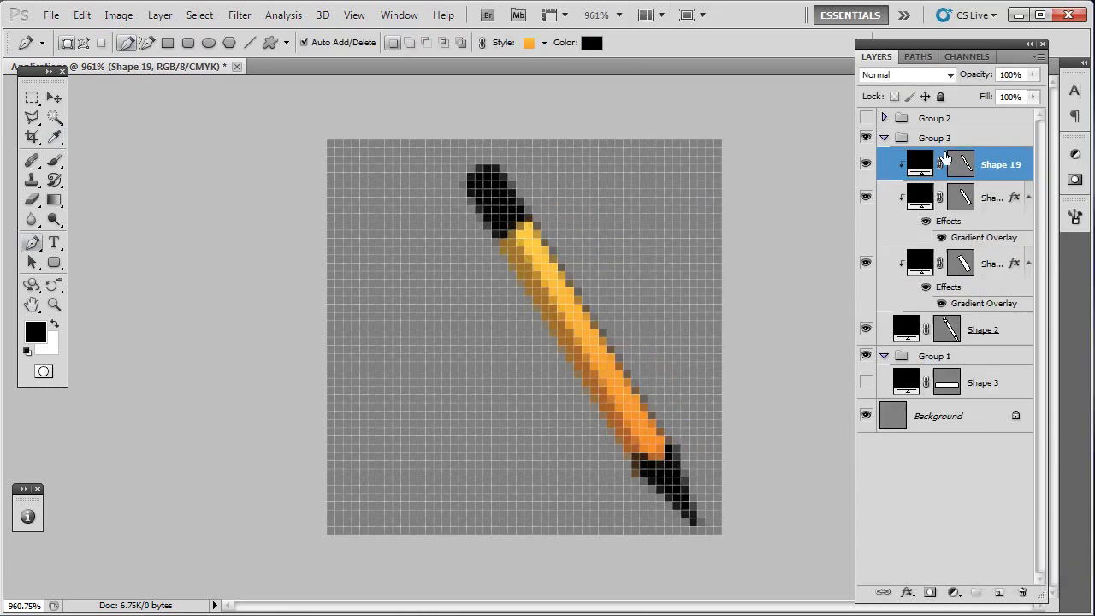
key(ctrl+t)
key(Return)
Step: Set the stripe to 57% opacity, move Shape 22 to the top of Group 3 and fill it white
key(m)
key(5)
key(7)
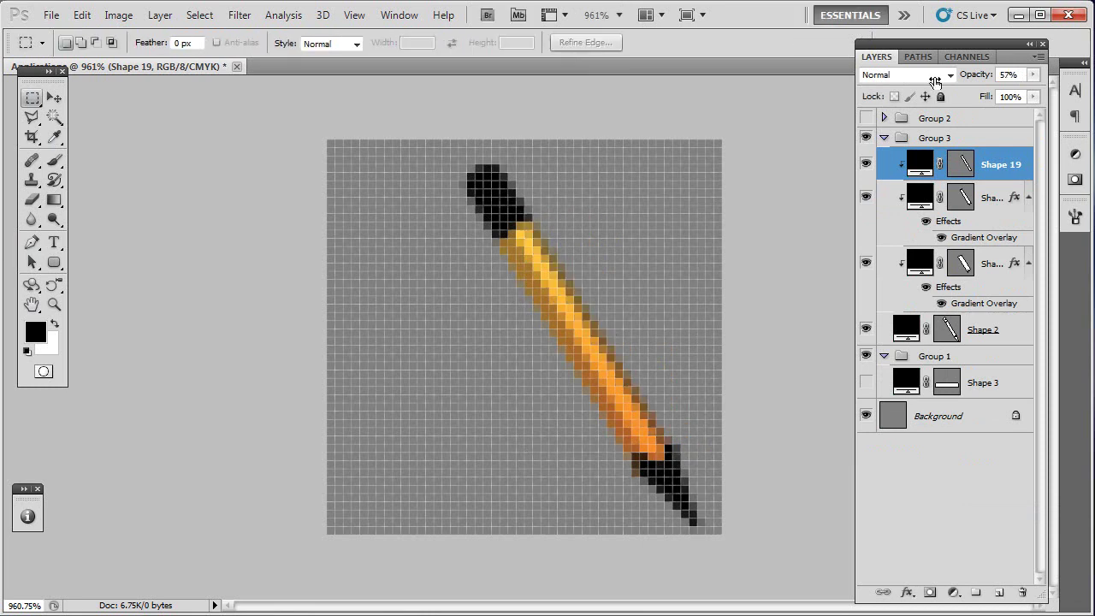
key(ctrl+1)
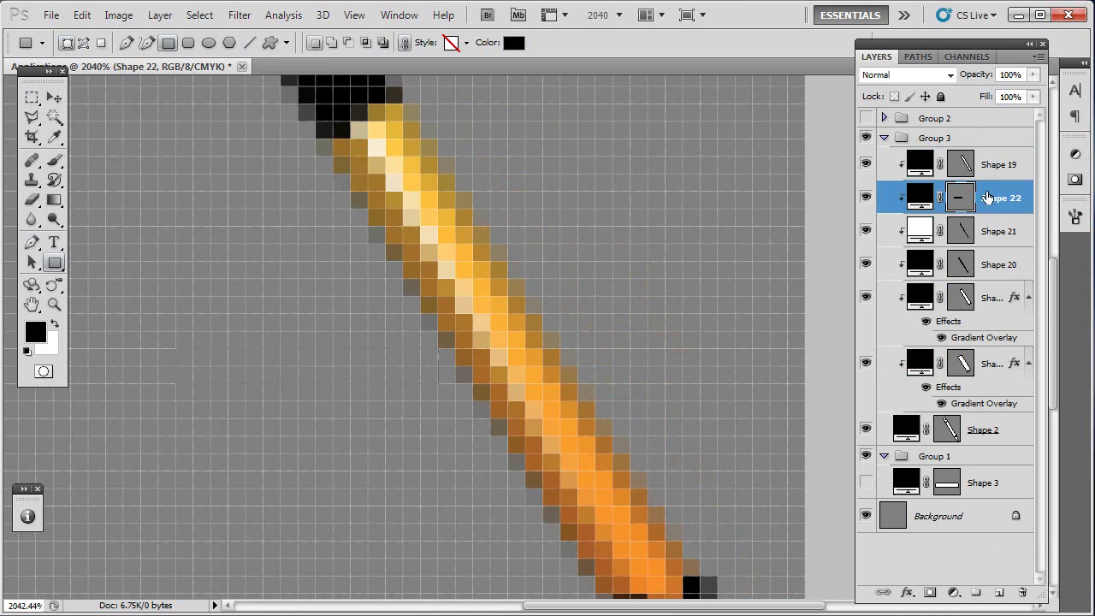
drag(988, 198, 999, 132)
key(ctrl+BackSpace)
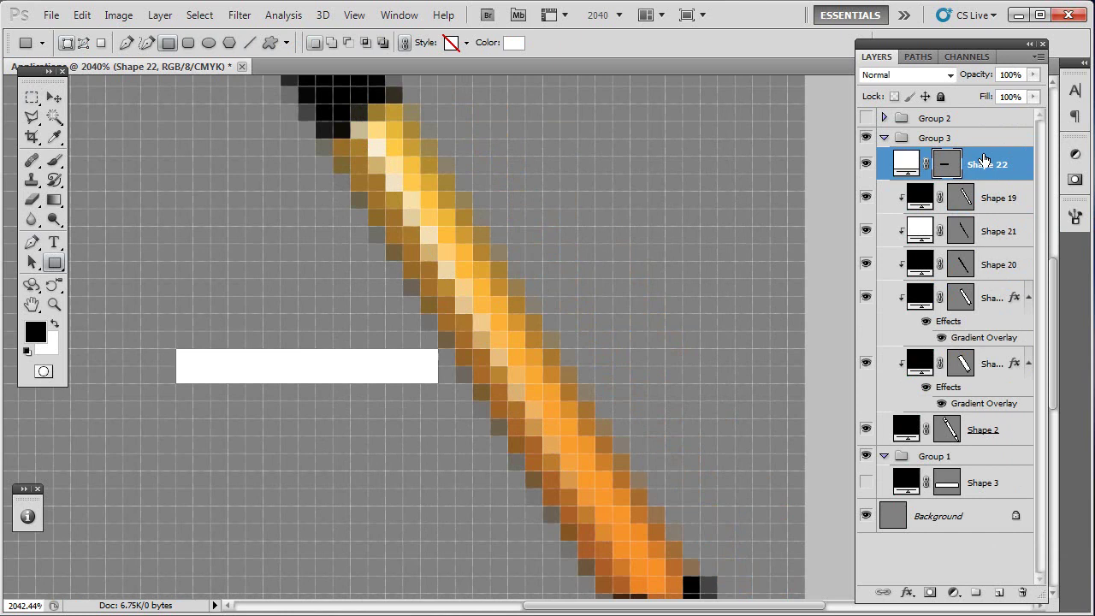
Step: Add noise to the white bar Shape 22 and rotate it onto the pencil body
key(ctrl+alt+f)
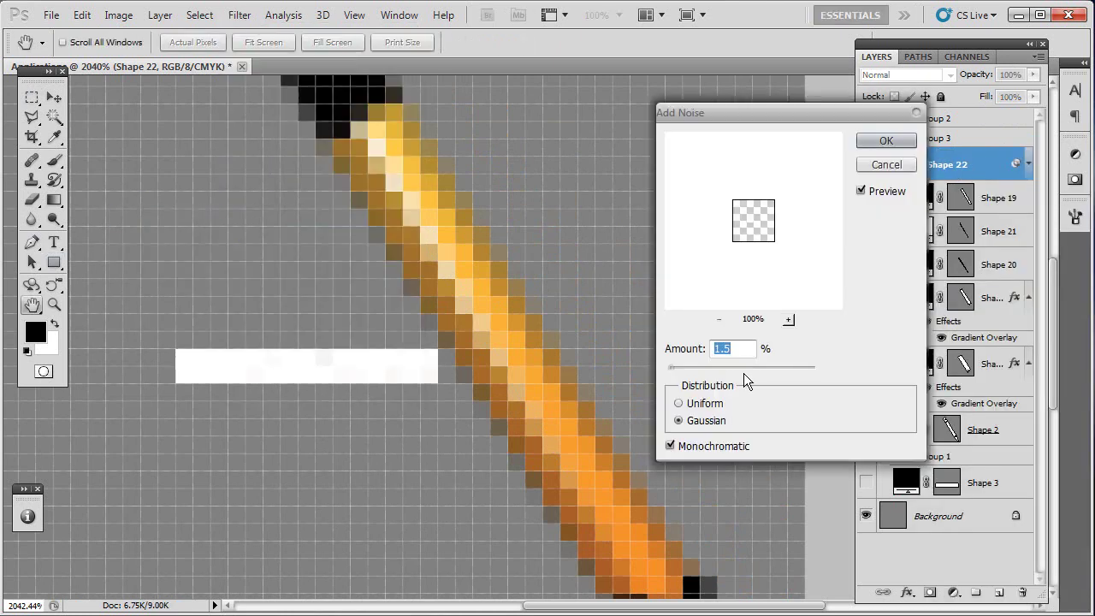
key(Return)
drag(313, 367, 499, 334)
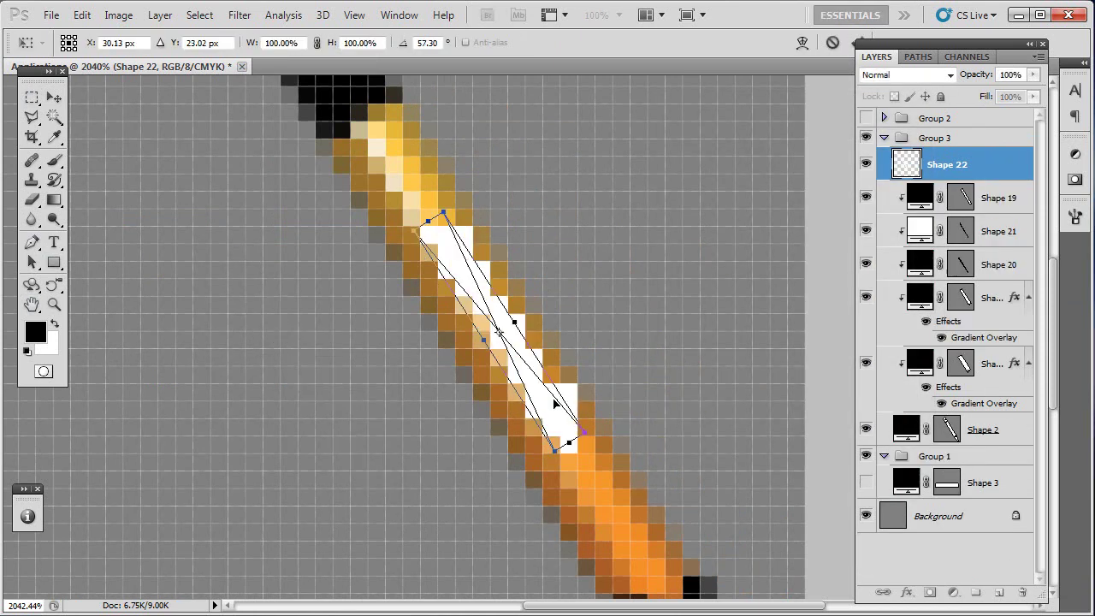
key(Return)
Step: Set the noise bar to Multiply at about 31% opacity and zoom into the pencil's upper end
key(ctrl+1)
click(907, 75)
click(899, 149)
key(3)
key(4)
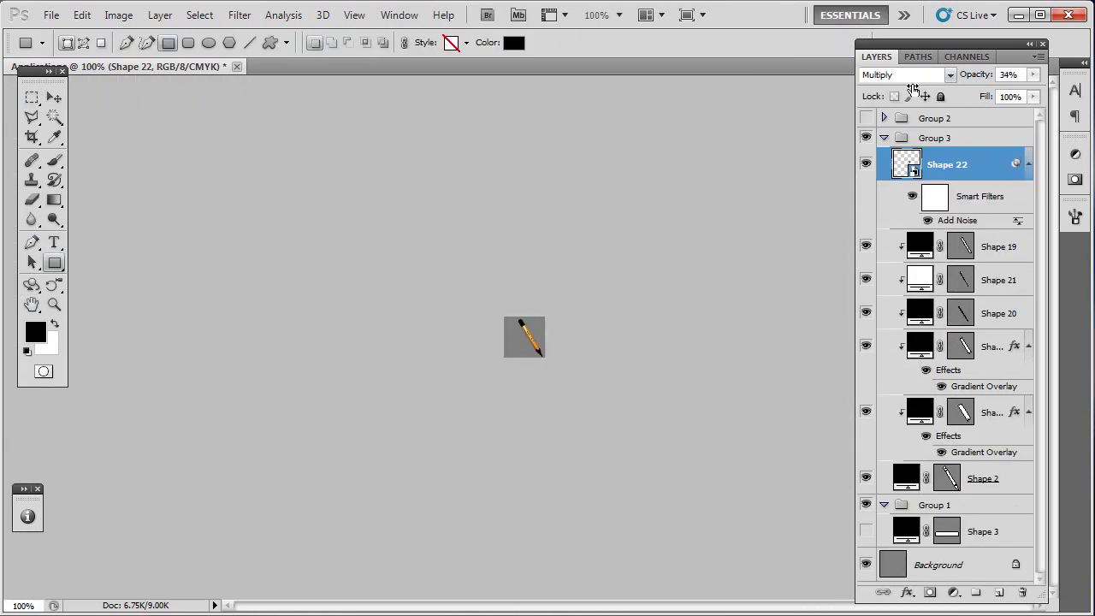
click(1028, 163)
key(ctrl+plus)
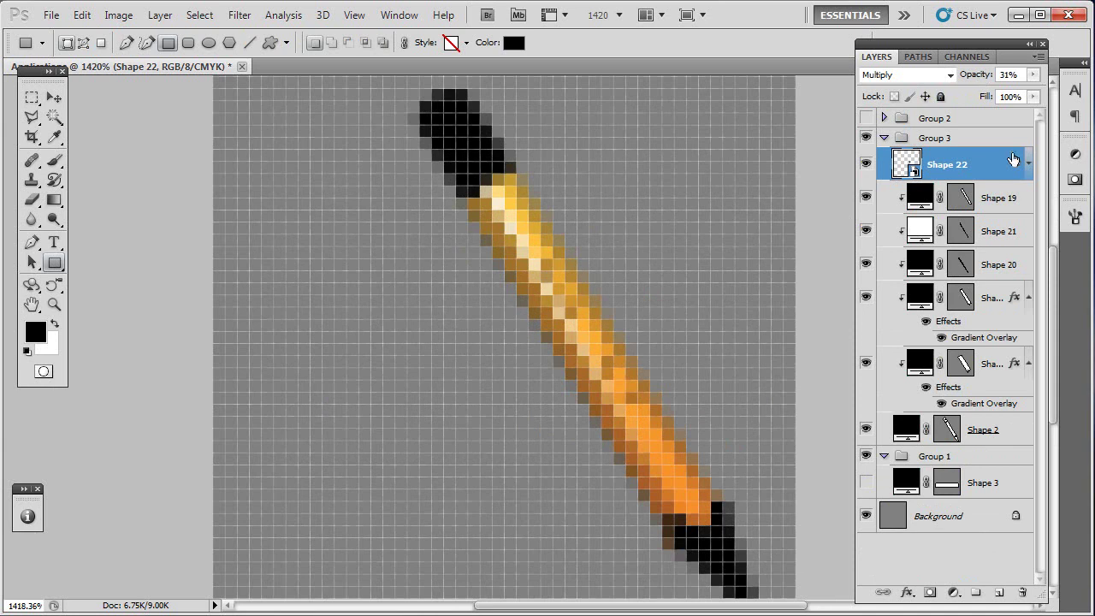
right_click(952, 164)
key(Escape)
key(ctrl+plus)
Step: Pen-draw the grey metal band Shape 23 and give it a Gradient Overlay
key(p)
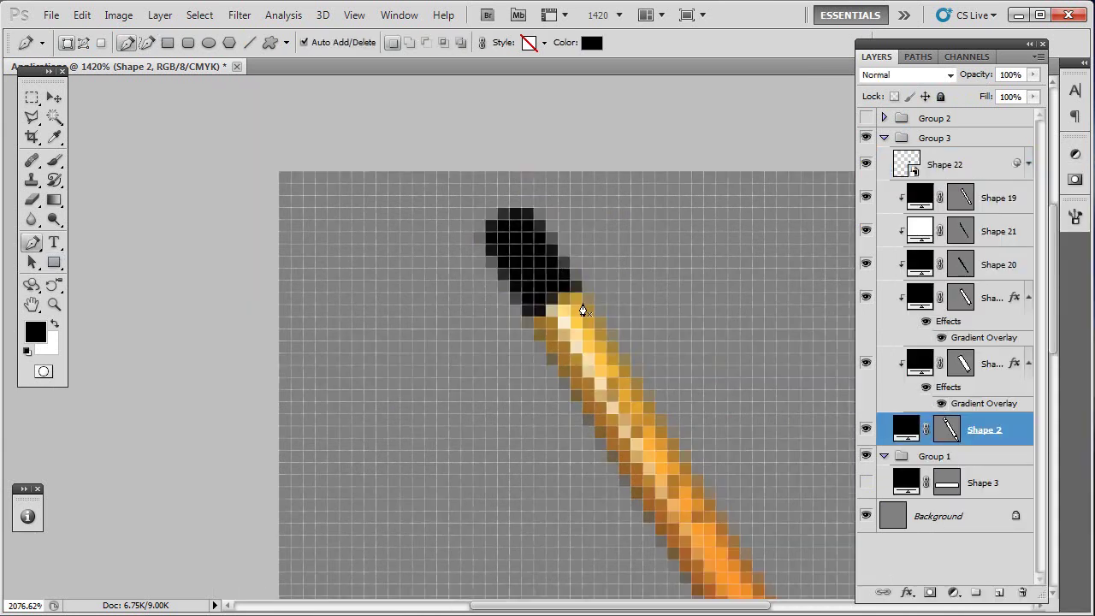
click(528, 320)
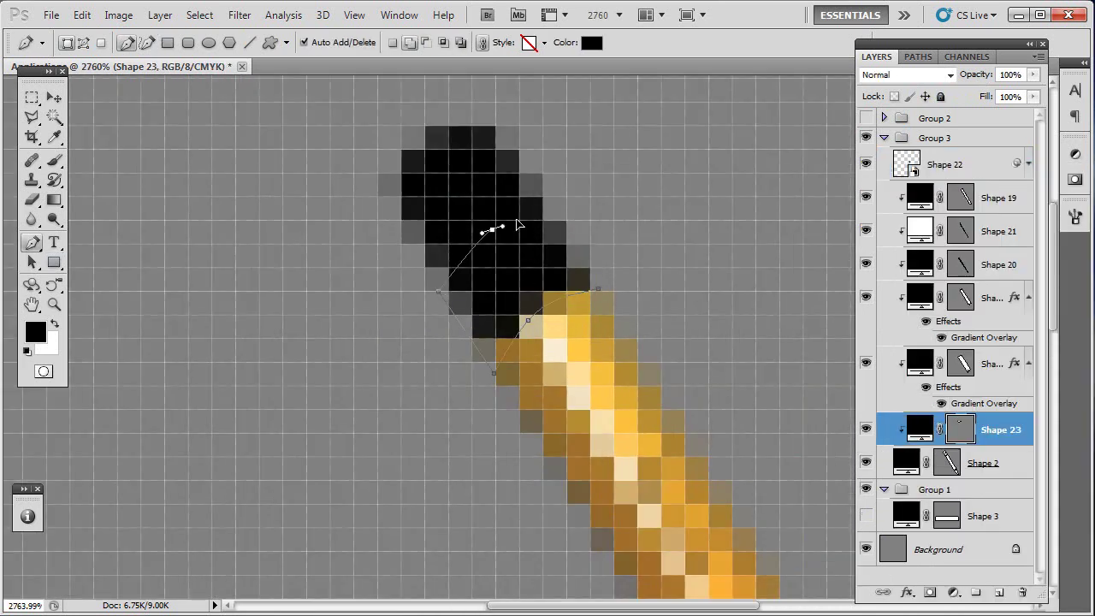
double_click(920, 430)
click(910, 226)
text(48)
key(Return)
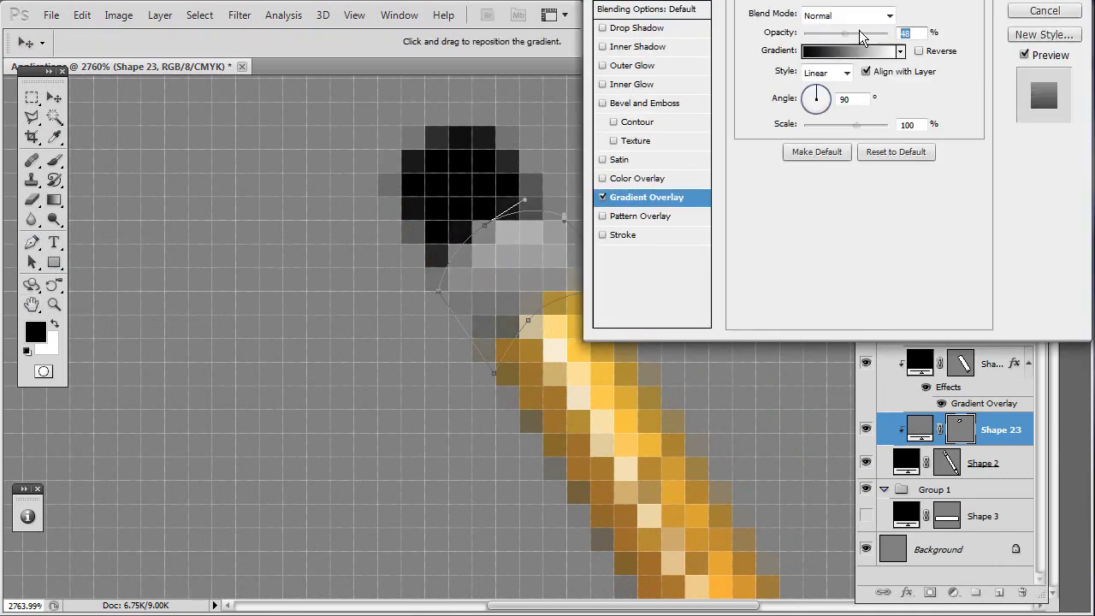
key(Return)
key(ctrl+shift+alt+n)
Step: Draw small white ellipses (Shape 24) on the metal band without effects
scroll(452, 262, up, 1)
drag(452, 261, 486, 268)
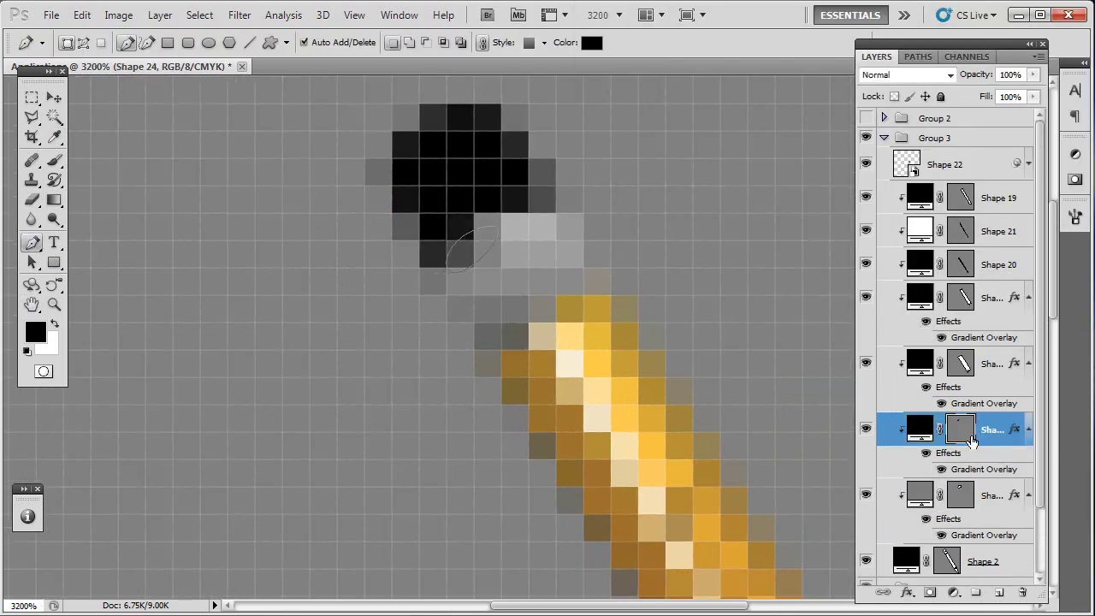
right_click(972, 440)
click(993, 282)
key(u)
drag(511, 317, 512, 309)
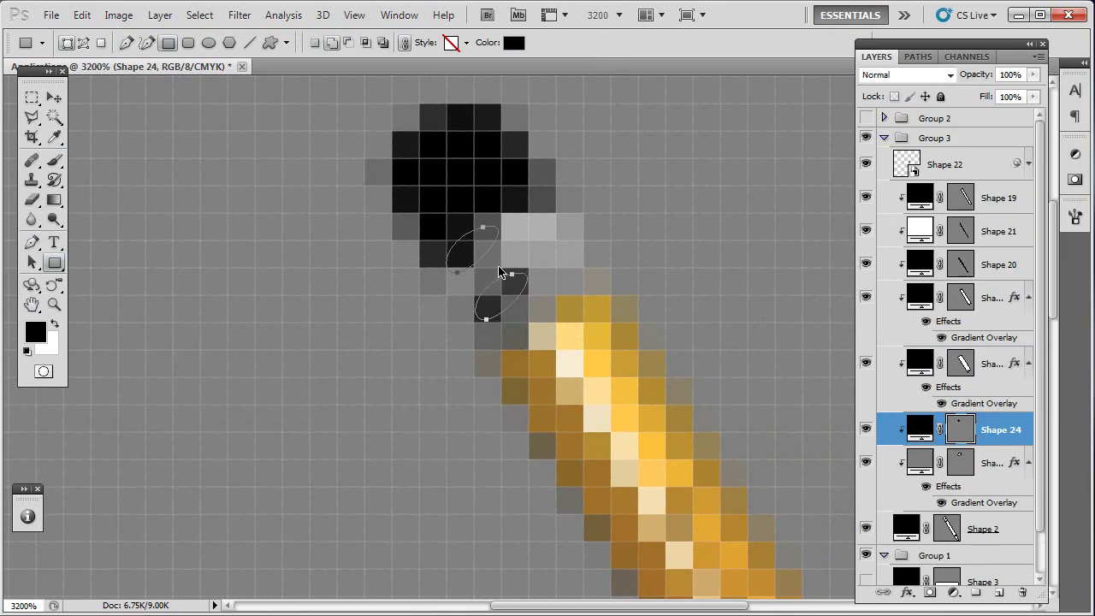
key(ctrl+BackSpace)
Step: Duplicate the ellipses, rotate them horizontal, shift them up and fill them black
key(ctrl+j)
key(ctrl+t)
drag(593, 254, 599, 209)
drag(547, 257, 546, 214)
key(Return)
key(alt+BackSpace)
key(m)
key(u)
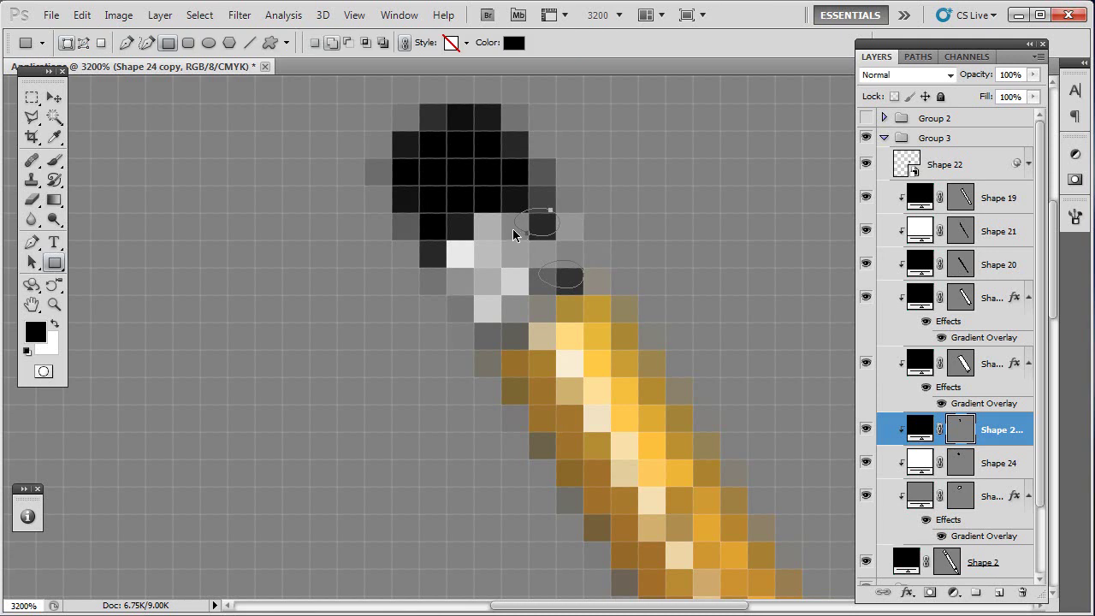
key(ctrl+1)
Step: Set the black ellipse copy to 70% opacity and add ellipse Shape 25 at 46%
click(866, 468)
click(913, 468)
key(alt+])
scroll(560, 303, up, 10)
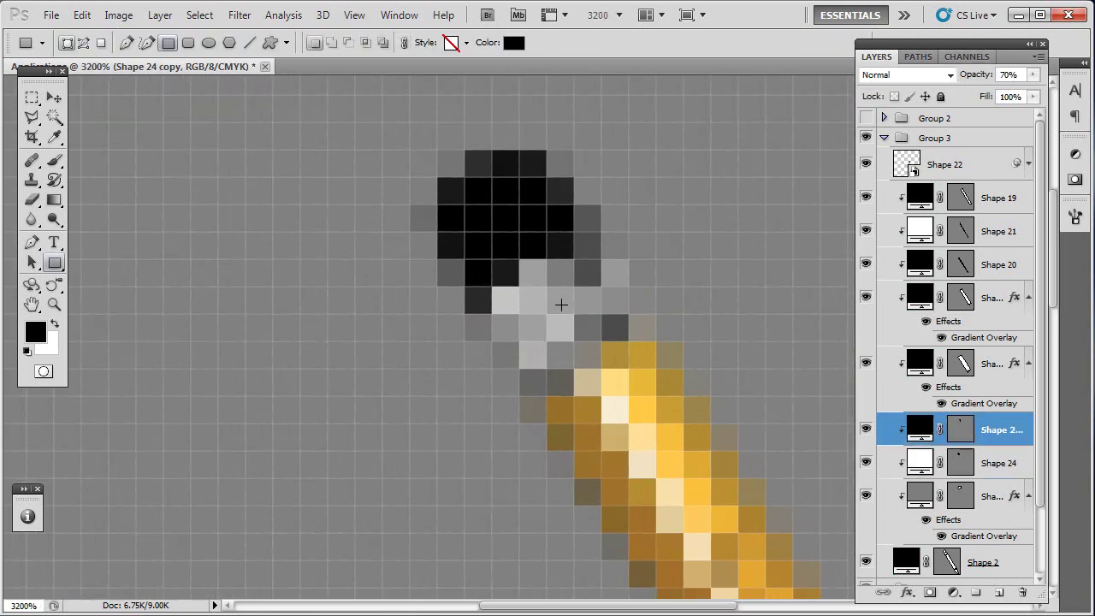
key(p)
key(alt+[)
key(alt+[)
key(ctrl+v)
key(ctrl+1)
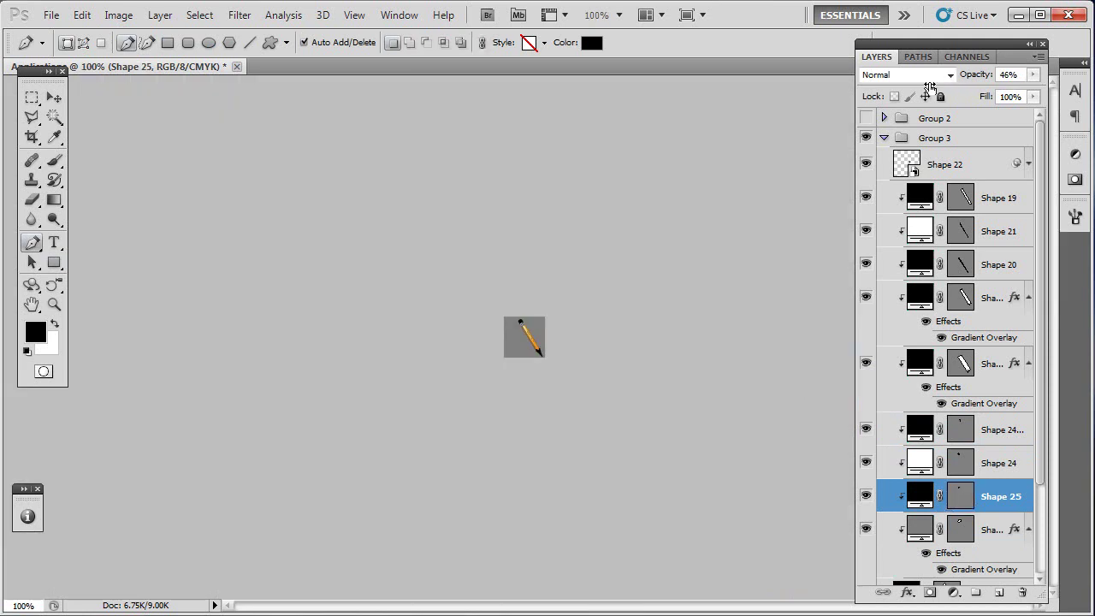
scroll(455, 316, up, 5)
key(ctrl+v)
scroll(574, 367, up, 8)
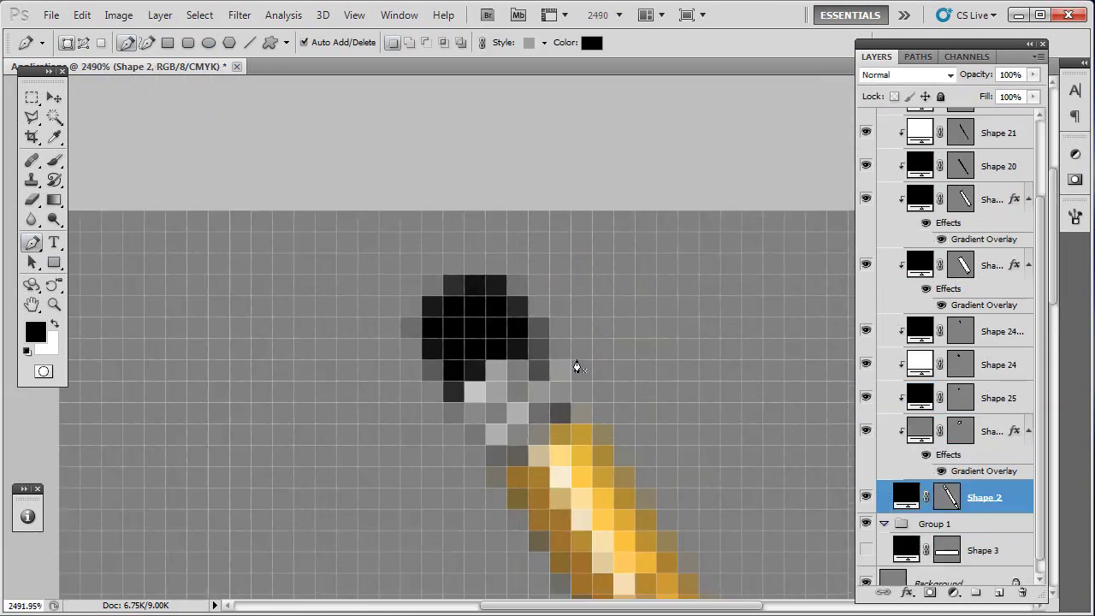
Step: Recolour Shape 26's Gradient Overlay stops to purple and pink
double_click(1013, 510)
click(642, 198)
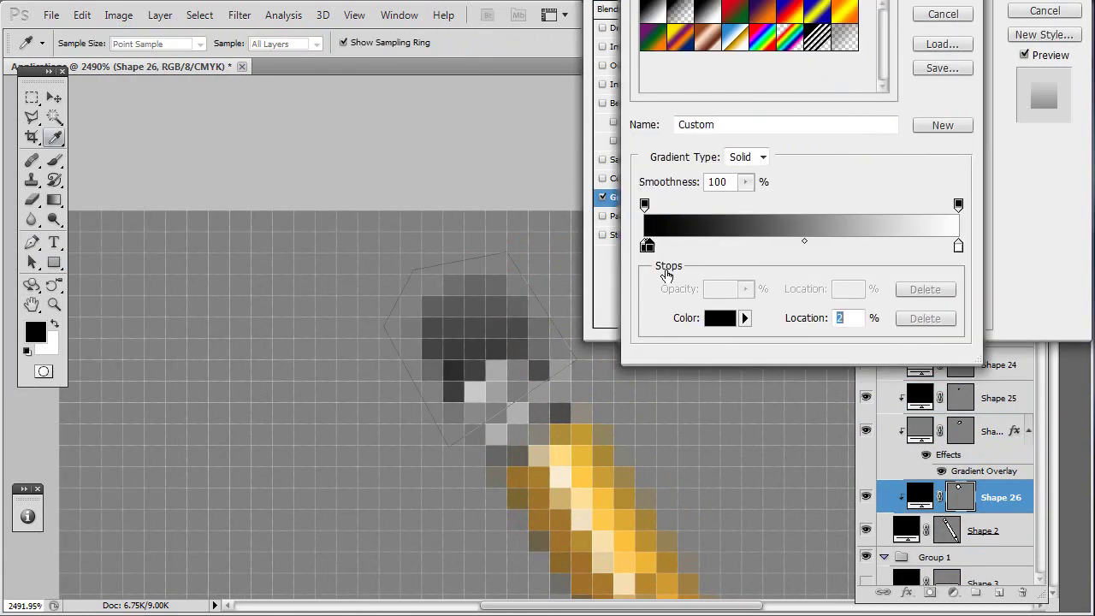
click(722, 321)
click(909, 71)
click(1062, 40)
click(958, 246)
click(721, 317)
click(877, 51)
click(1062, 41)
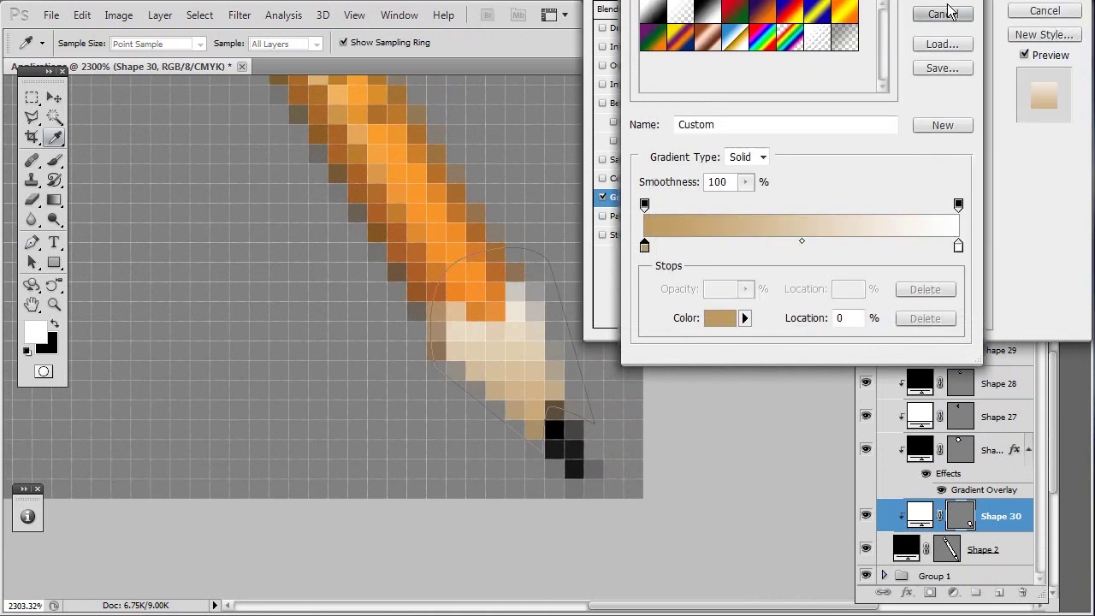
key(Return)
key(ctrl+1)
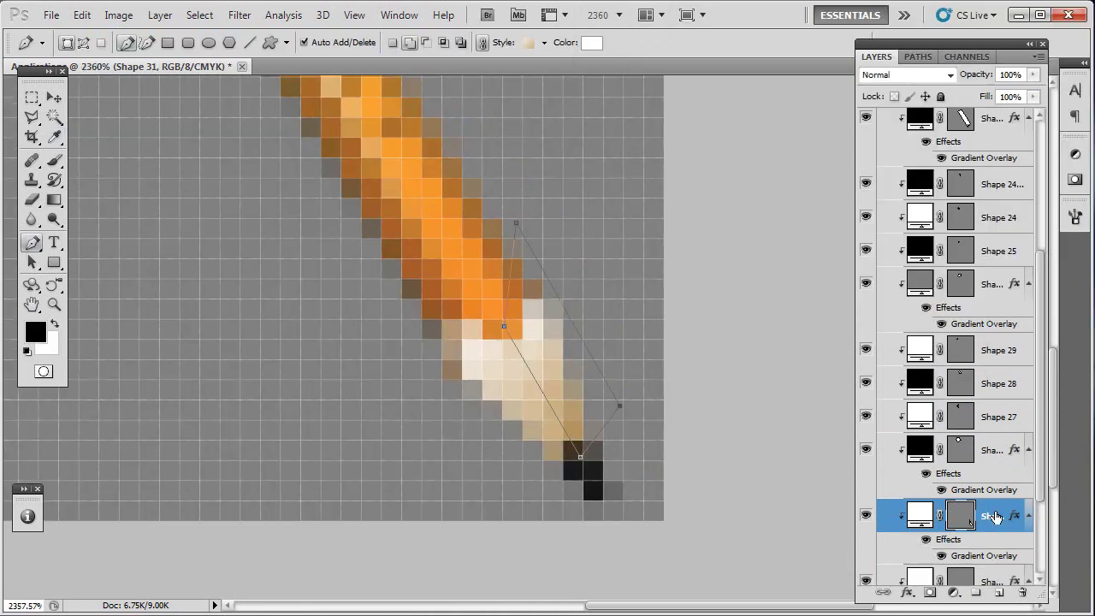
Step: Clear Shape 31's effects and fill it dark brown for the pencil-tip shading
right_click(931, 522)
click(941, 286)
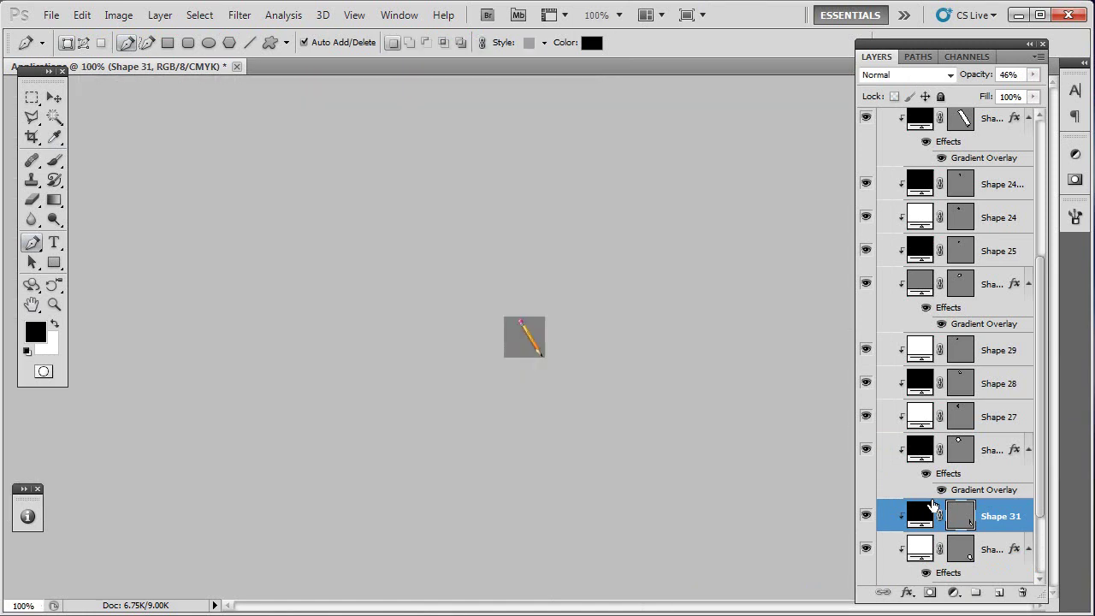
double_click(920, 516)
click(862, 220)
click(1065, 40)
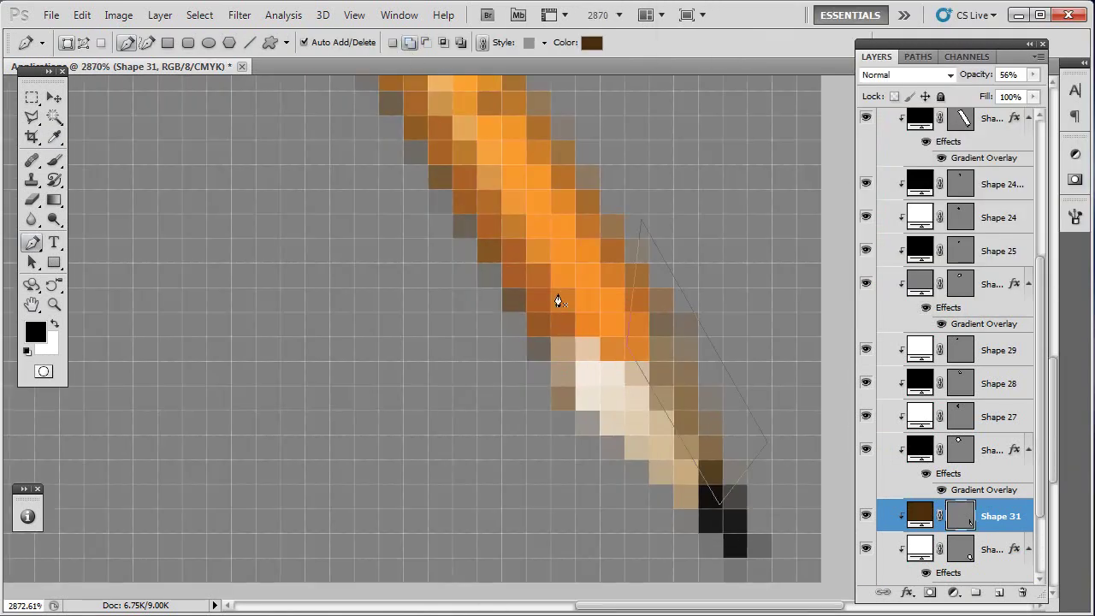
key(ctrl+z)
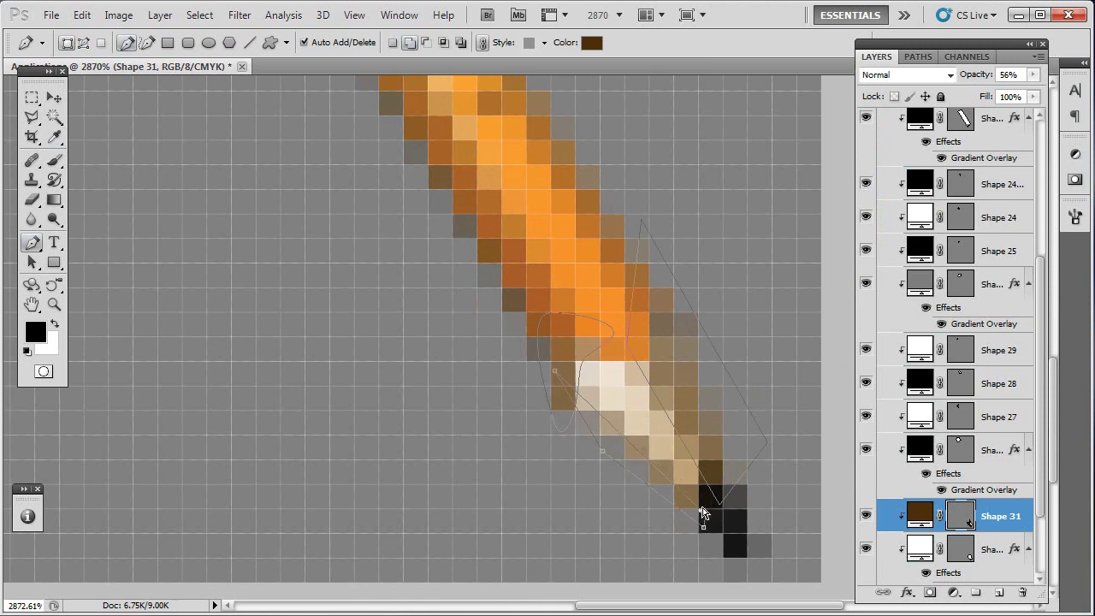
Step: Draw another shading shape at the pencil point and expand Group 3
click(710, 480)
click(741, 528)
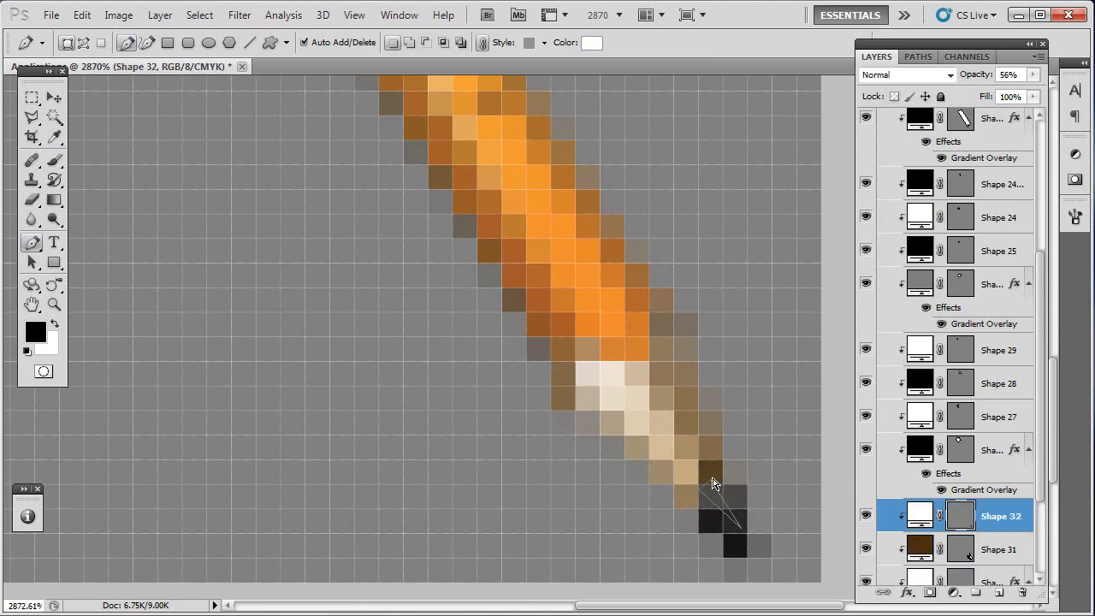
key(ctrl+1)
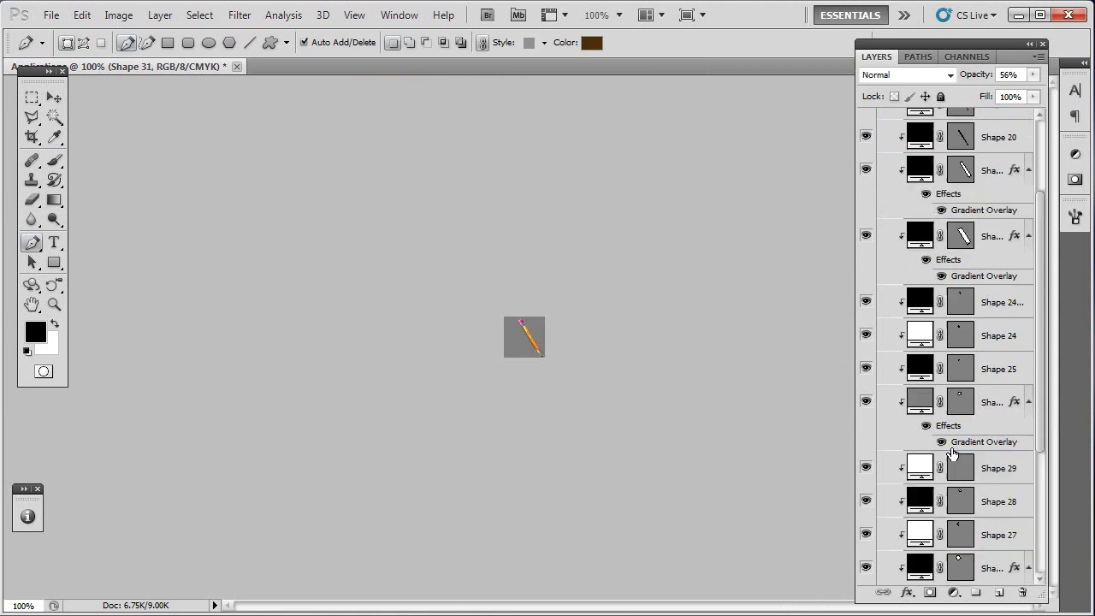
click(884, 138)
Step: Select the top layer in Group 3 and untick Reverse in the pencil body's Gradient Overlay
click(984, 196)
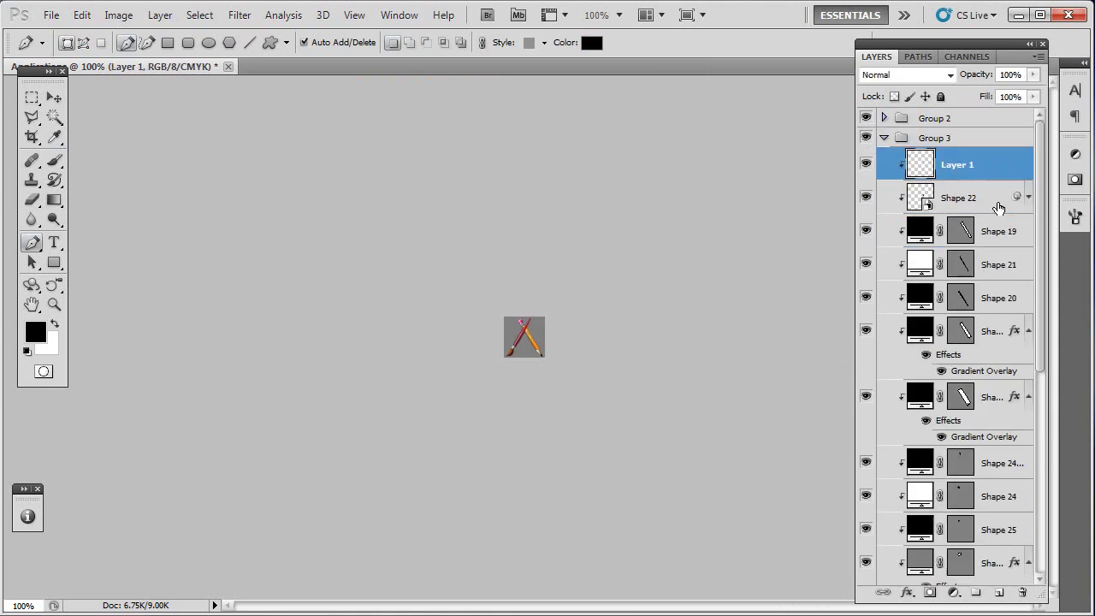
scroll(556, 261, up, 5)
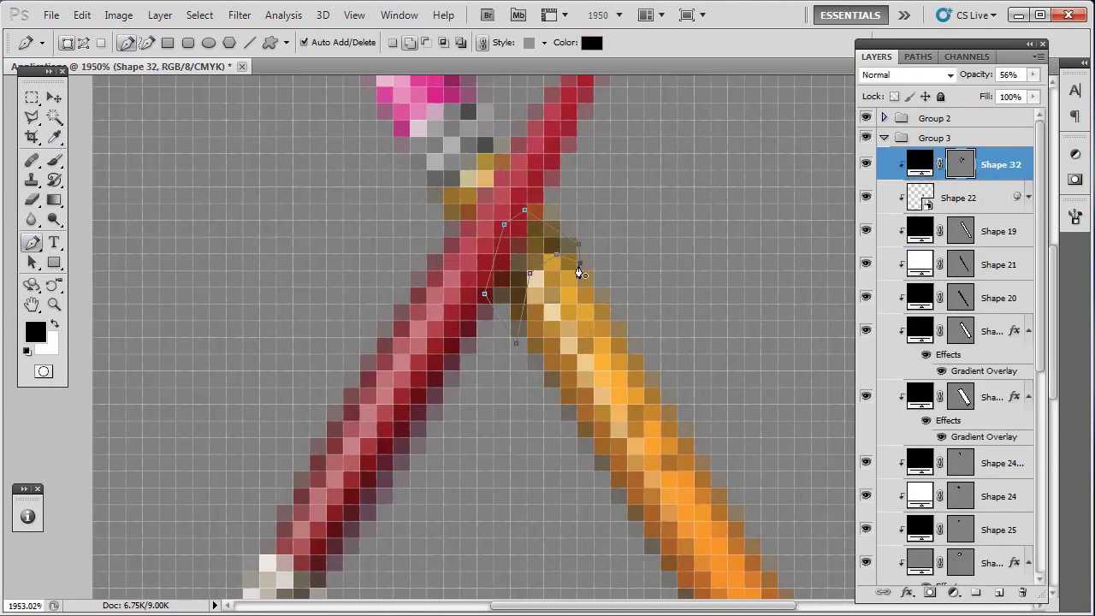
key(ctrl+1)
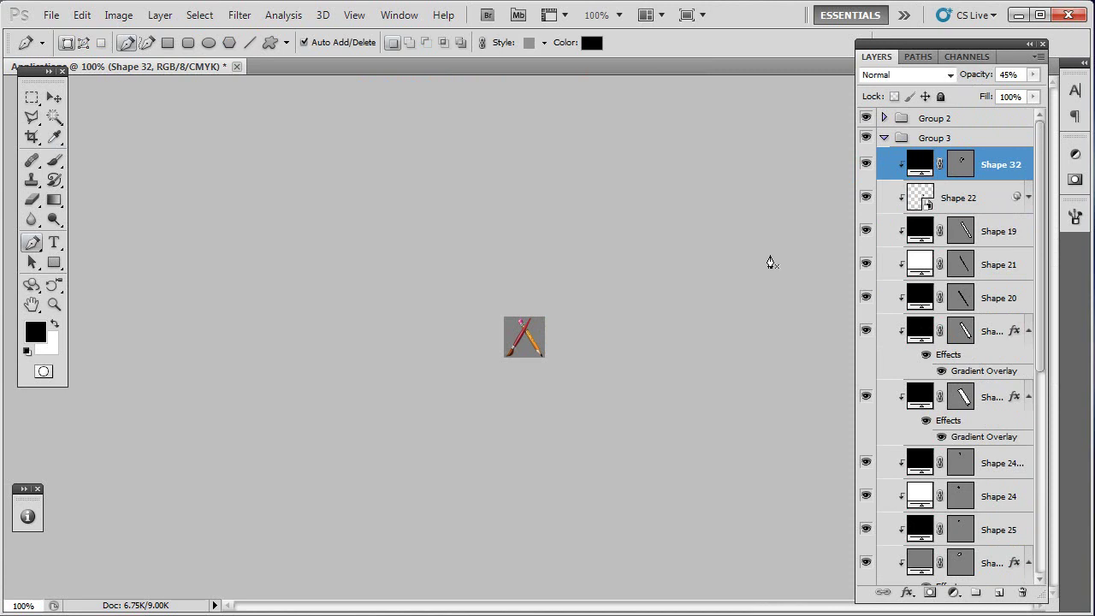
key(m)
scroll(576, 330, up, 5)
double_click(984, 370)
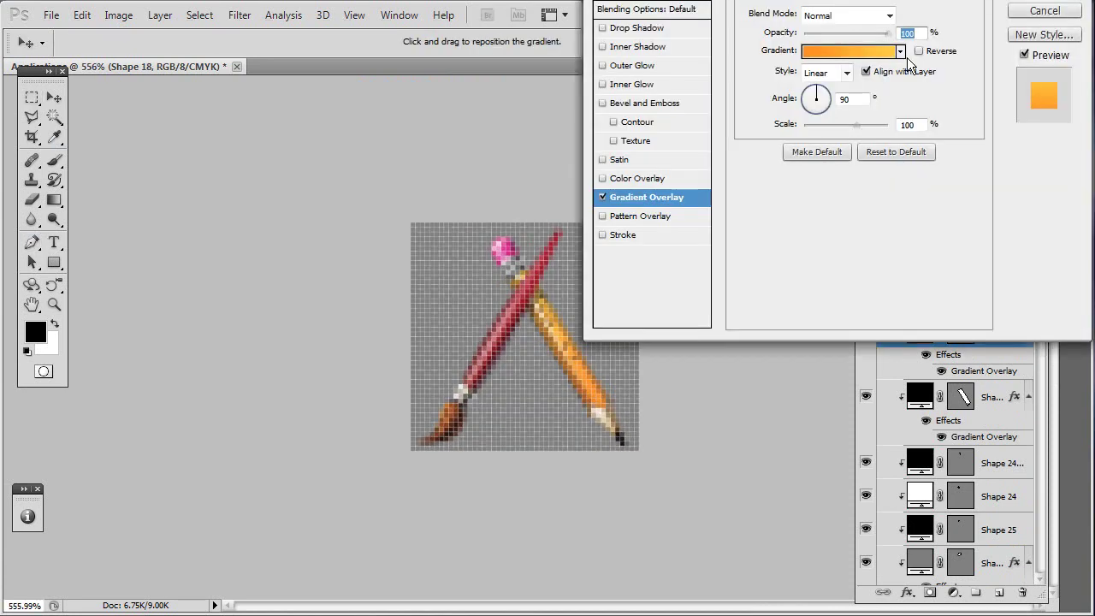
key(ctrl+1)
click(919, 51)
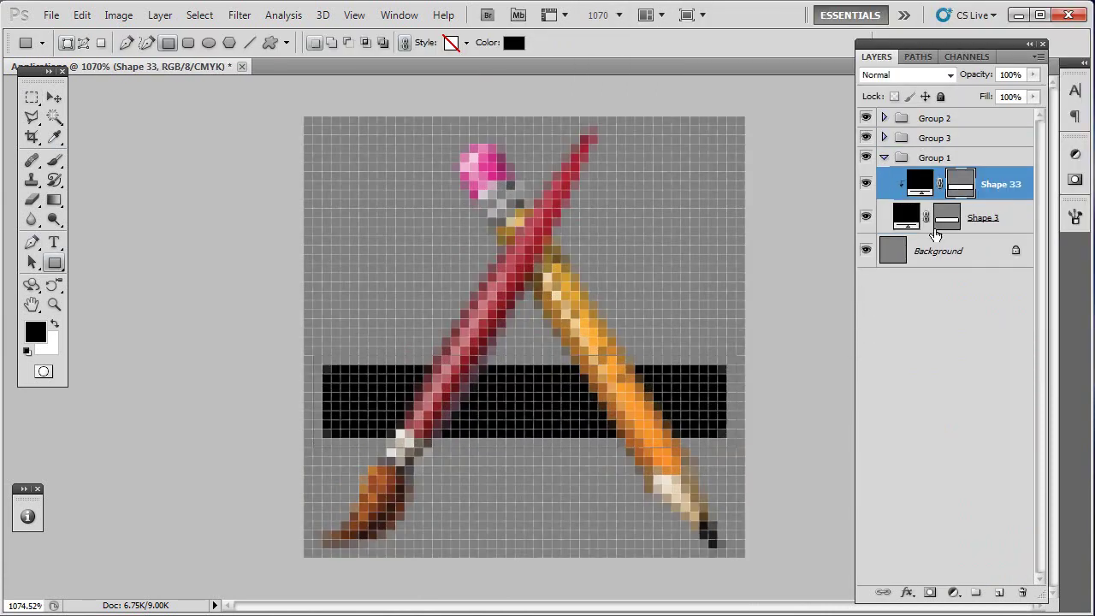
Step: Set the ruler bar's Gradient Overlay stops to brown and light beige
click(851, 51)
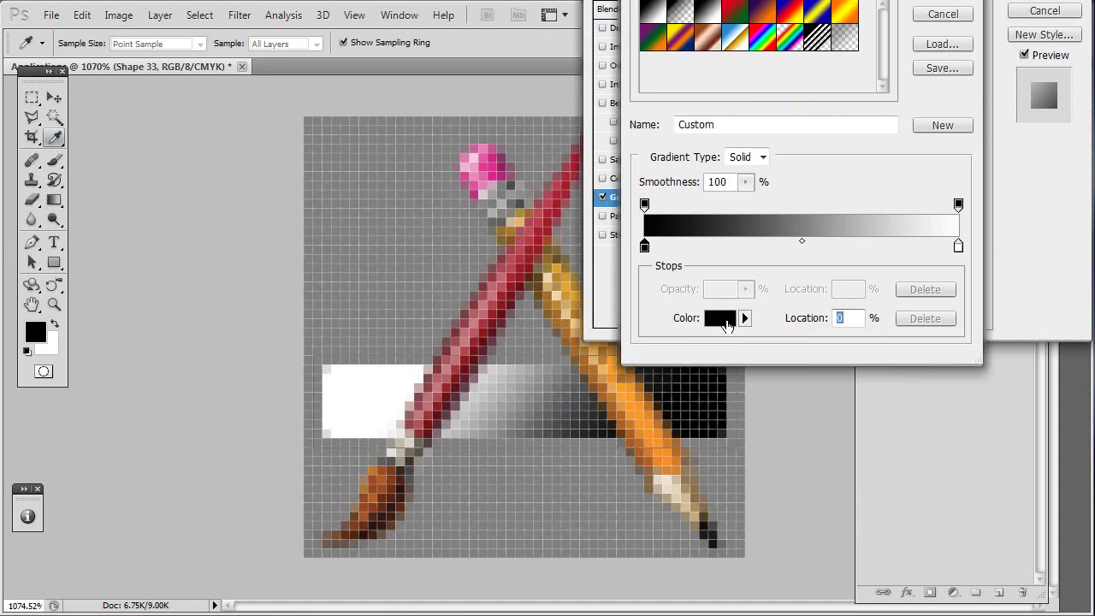
double_click(644, 246)
click(775, 131)
click(1062, 40)
double_click(958, 244)
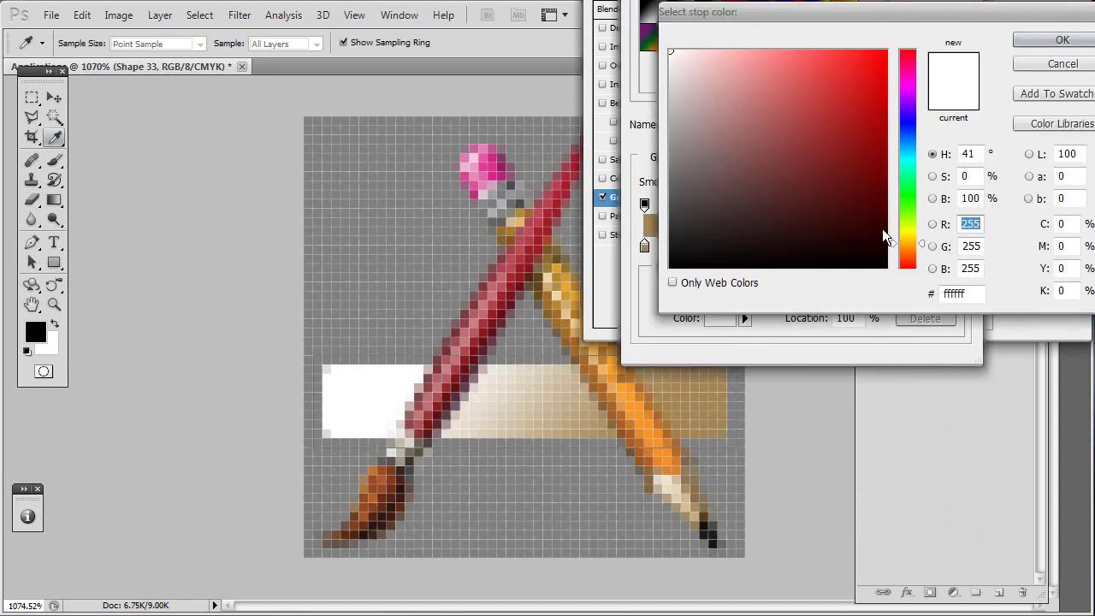
click(711, 114)
click(1062, 40)
click(930, 23)
key(Return)
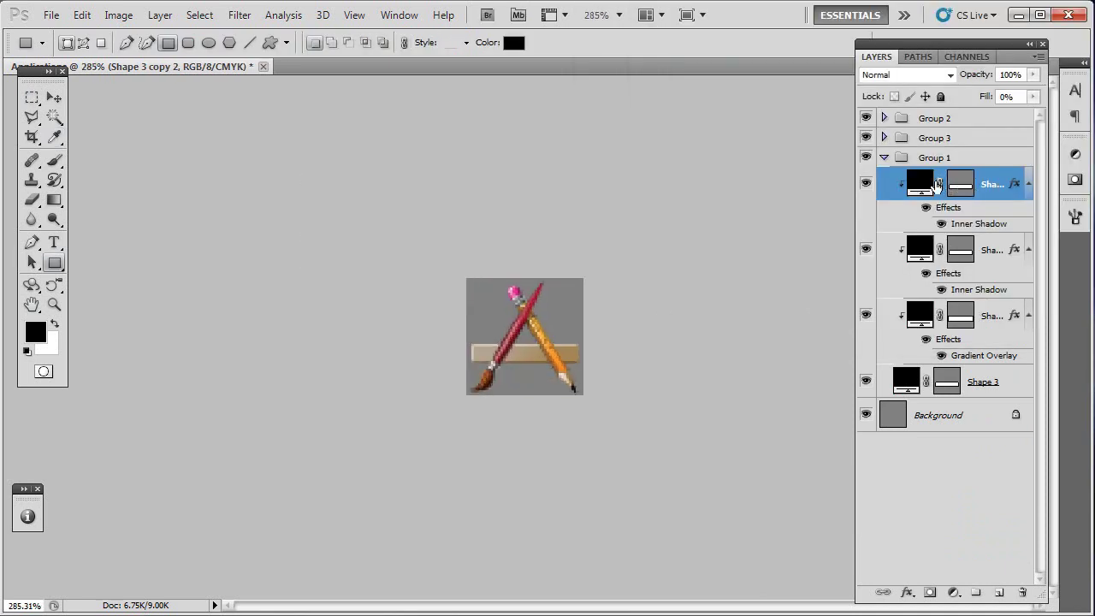
Step: Duplicate the bar without its style, fill it white, add noise and blend it with Soft Light
key(ctrl+j)
right_click(964, 188)
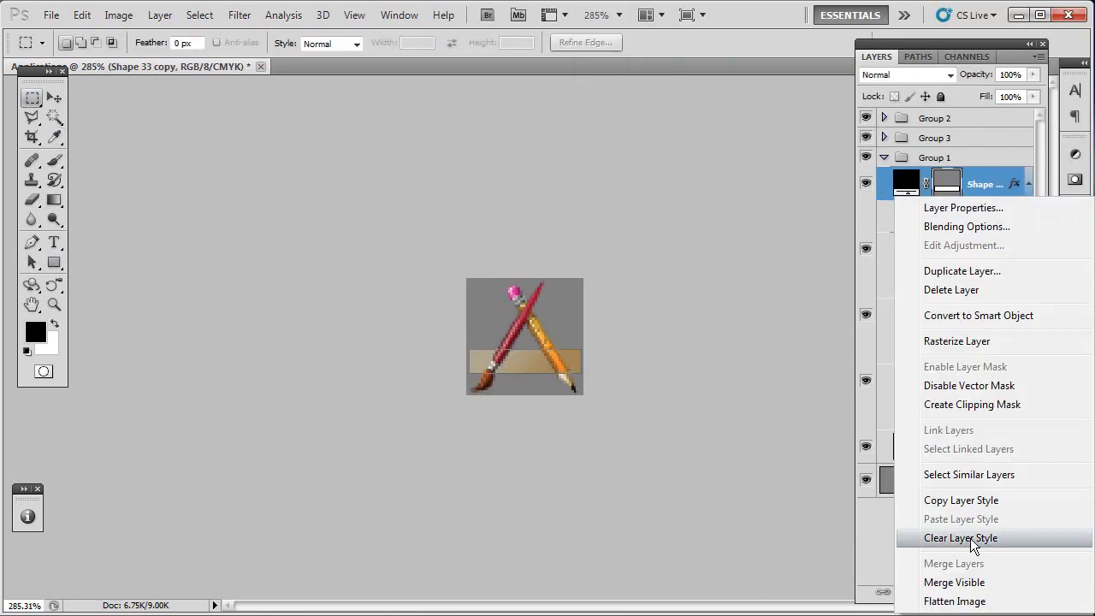
click(941, 536)
key(ctrl+BackSpace)
click(240, 14)
click(159, 215)
click(887, 140)
click(950, 77)
click(890, 292)
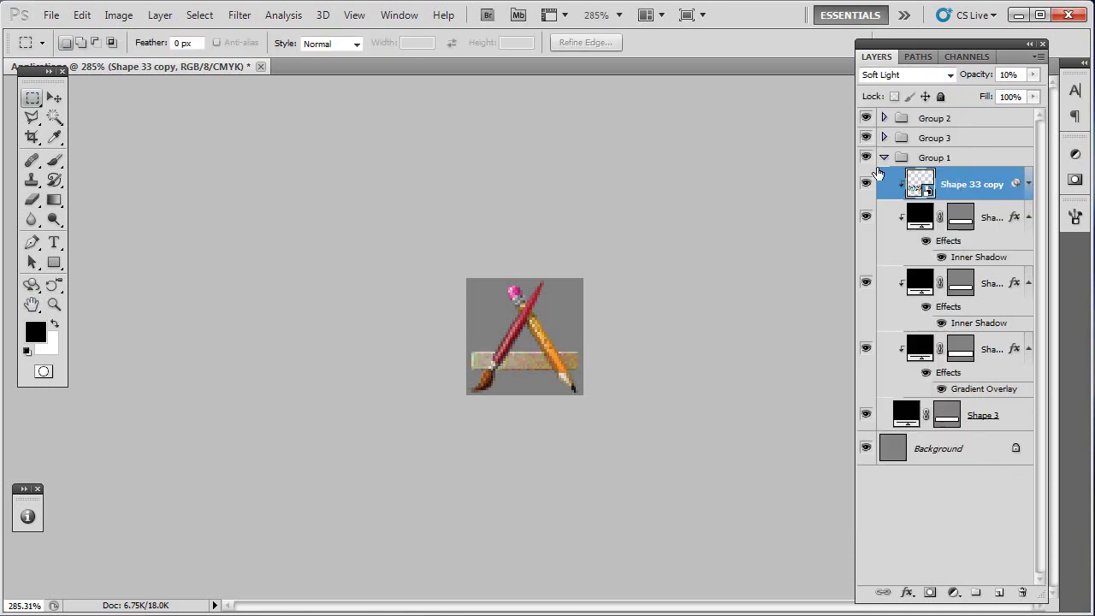
Step: Add a new layer and draw the ruler's tick-mark shapes
key(ctrl+shift+alt+n)
key(u)
alt+scroll(354, 305, up, 3)
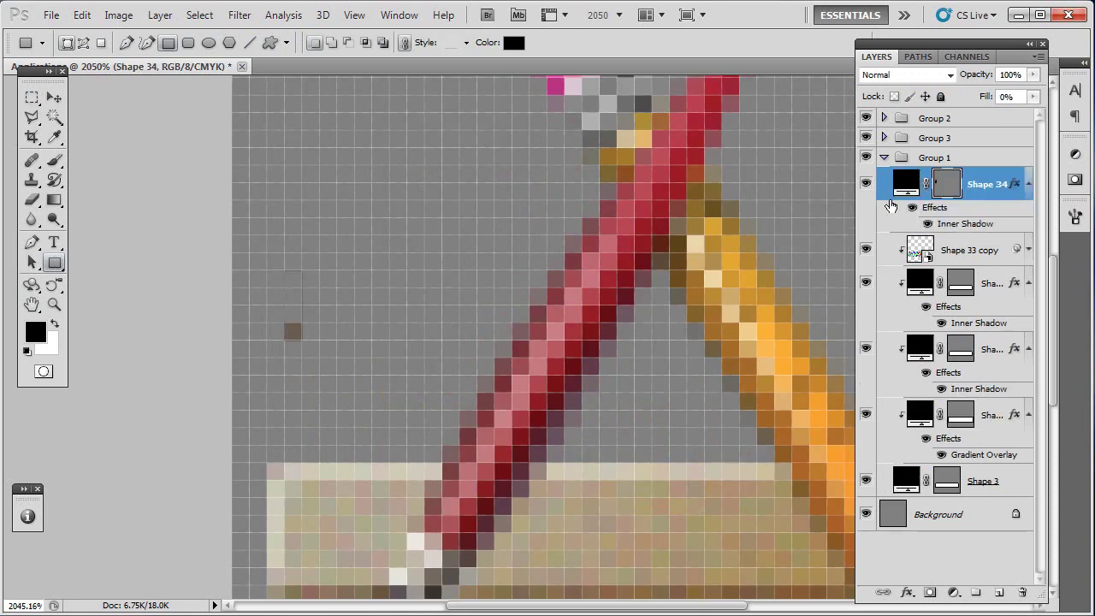
key(ctrl+z)
key(u)
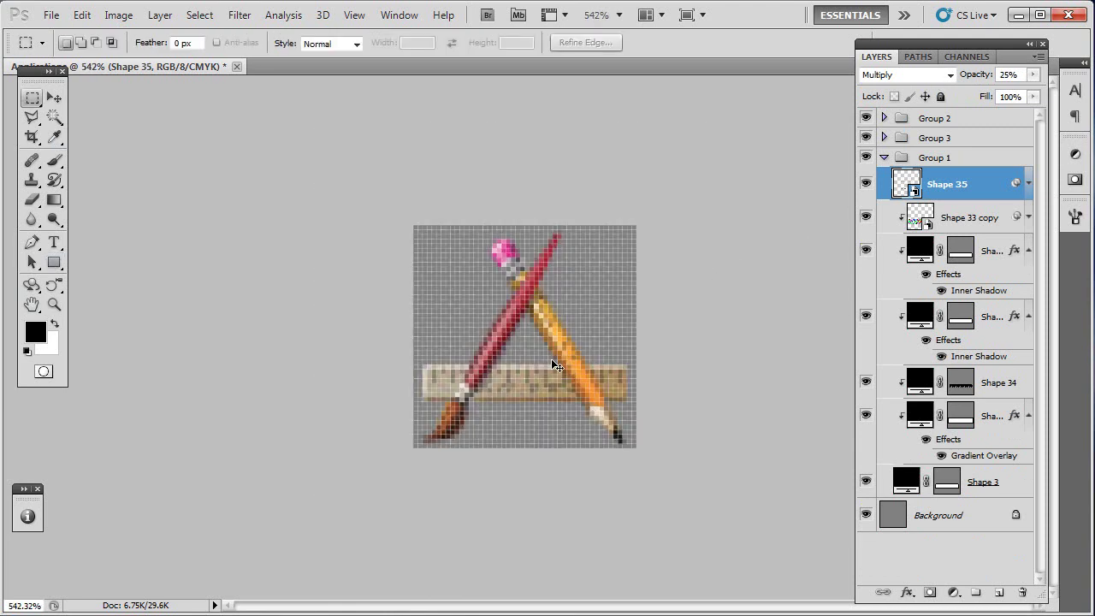
Step: Draw a thin highlight rectangle on the ruler with a white gradient overlay
key(u)
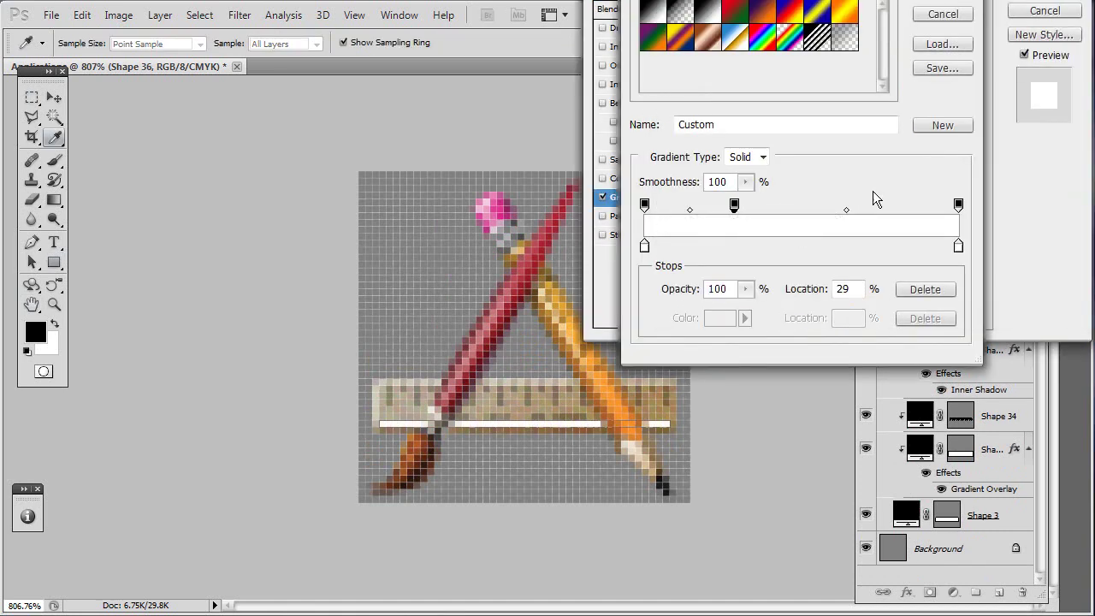
key(Return)
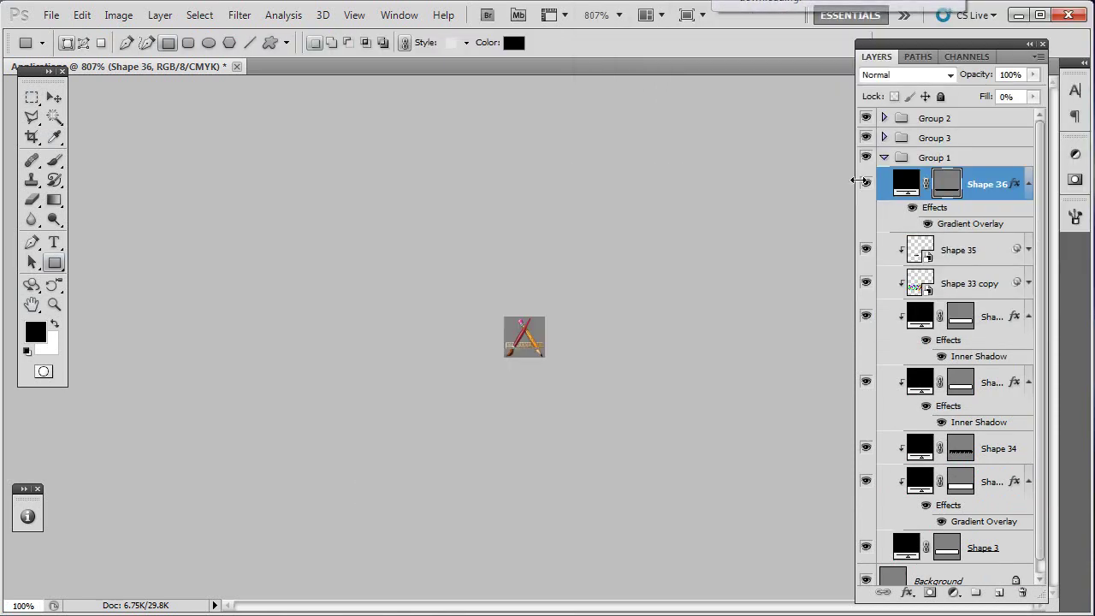
click(952, 185)
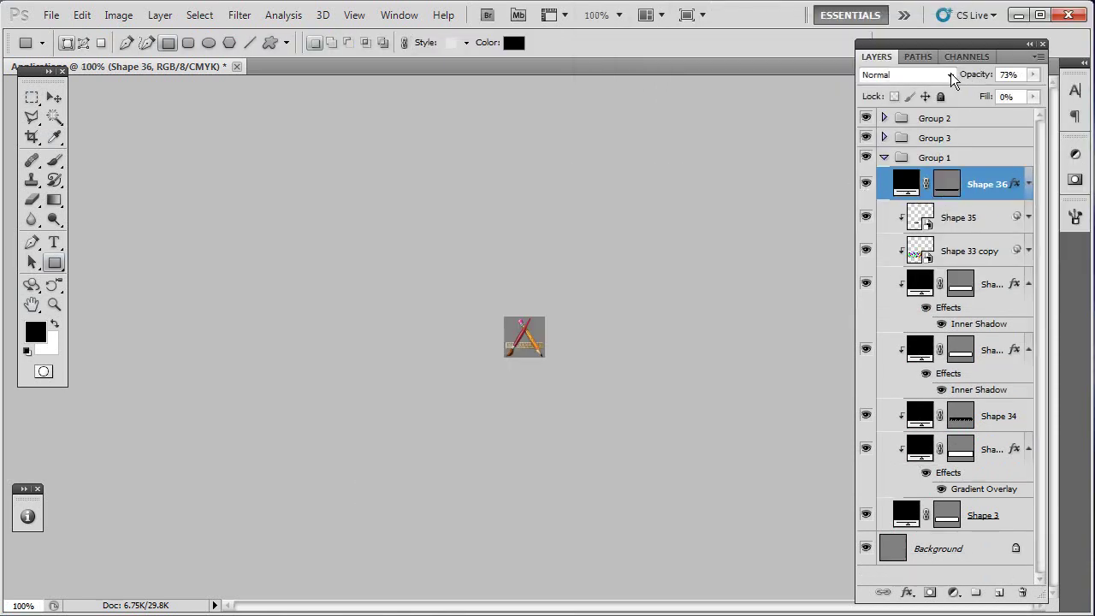
Step: Pen-draw the brush's shadow on the ruler, clear its style, clip it, Multiply at 33%
key(p)
scroll(538, 368, up, 10)
click(400, 484)
click(437, 482)
click(452, 450)
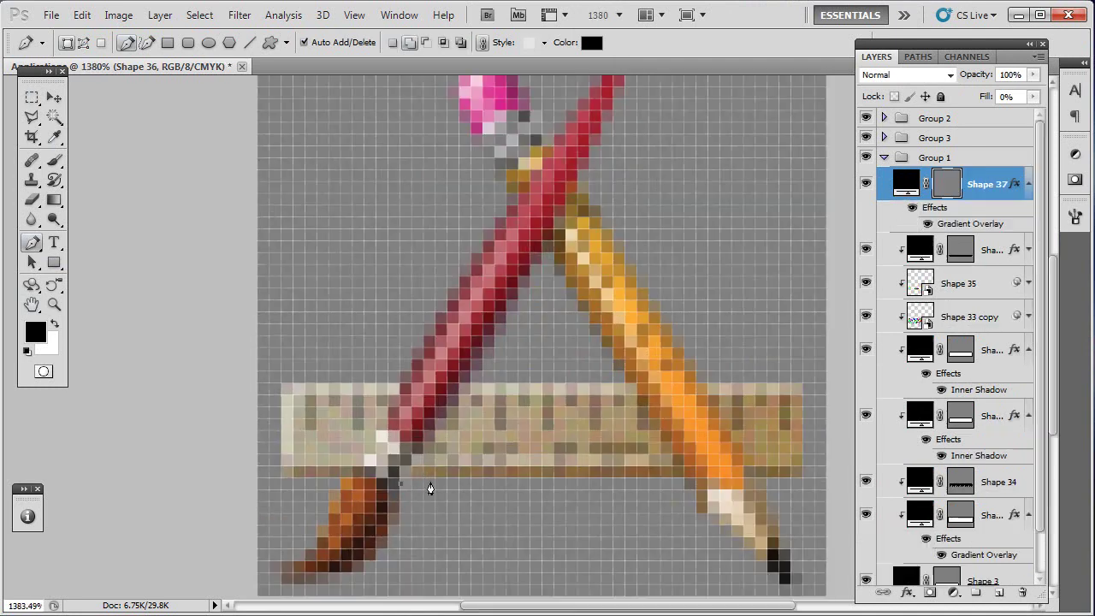
right_click(988, 183)
click(971, 518)
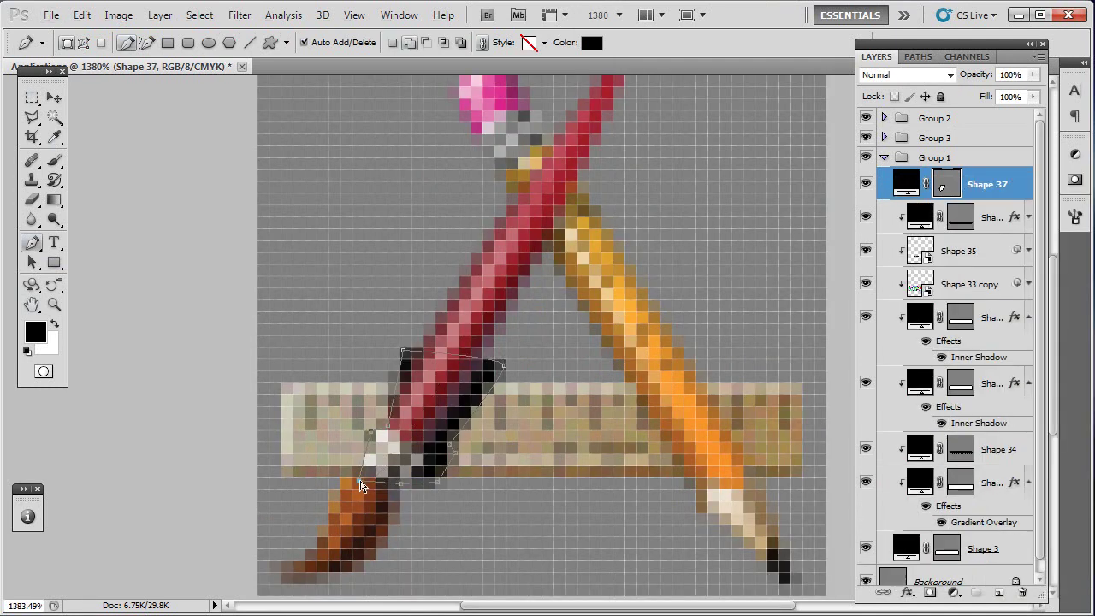
key(ctrl+alt+g)
key(3)
key(3)
key(ctrl+1)
Step: Add the Shape 38 ground shadow under the pencil tip, Multiply at 30%, fill 0%
key(shift+alt+m)
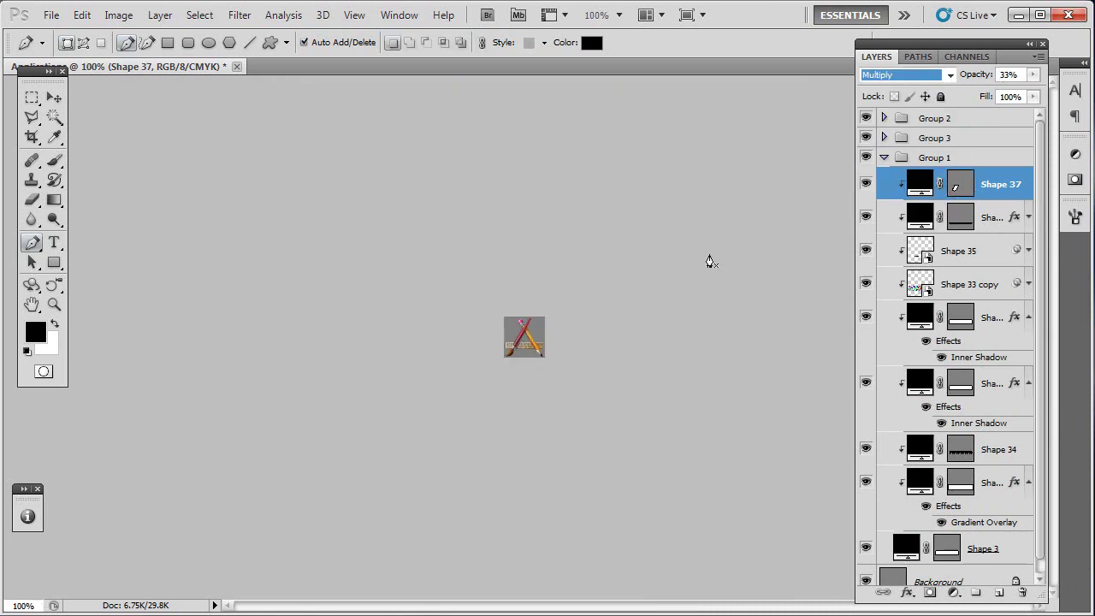
scroll(530, 342, up, 3)
scroll(567, 423, up, 3)
scroll(625, 471, up, 3)
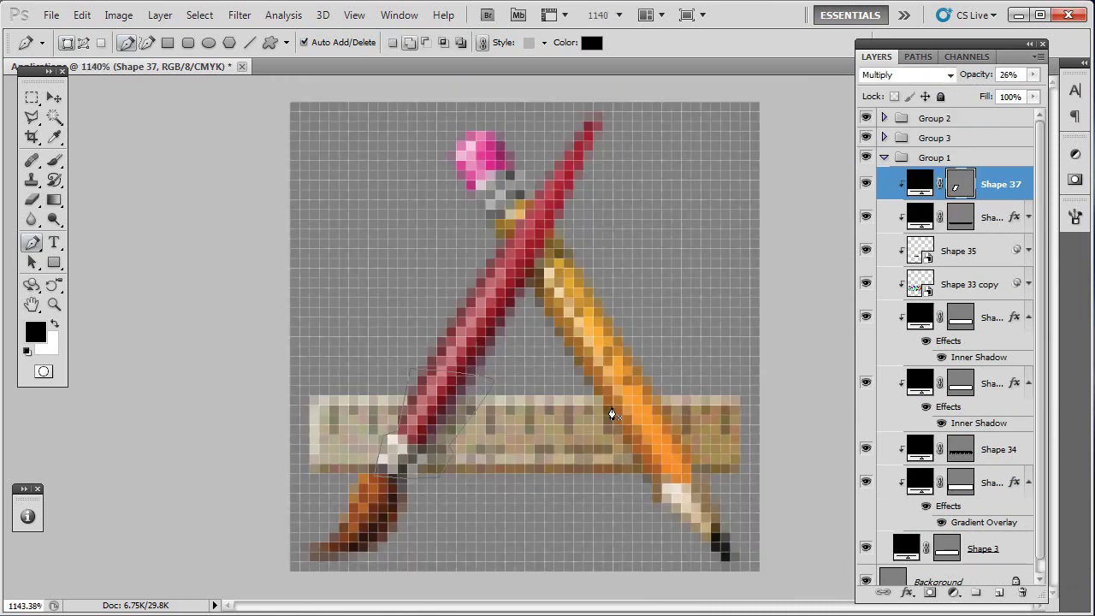
key(ctrl+1)
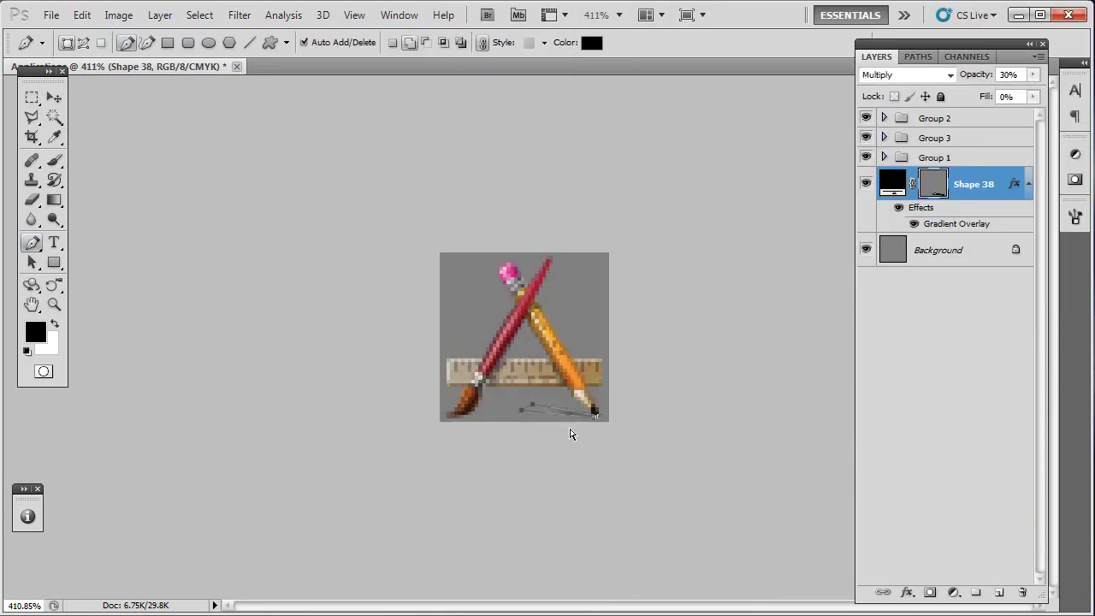
Step: Duplicate Shape 38 and transform the copy into a 10% shadow under the paintbrush tip
key(ctrl+1)
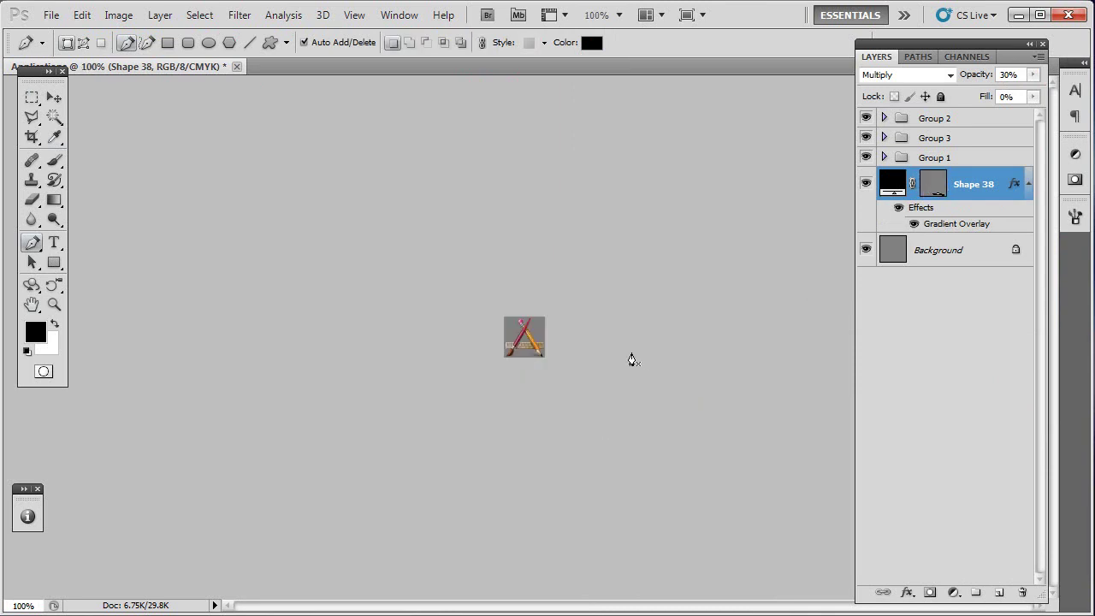
key(ctrl+j)
key(ctrl+t)
key(Escape)
double_click(956, 220)
key(Return)
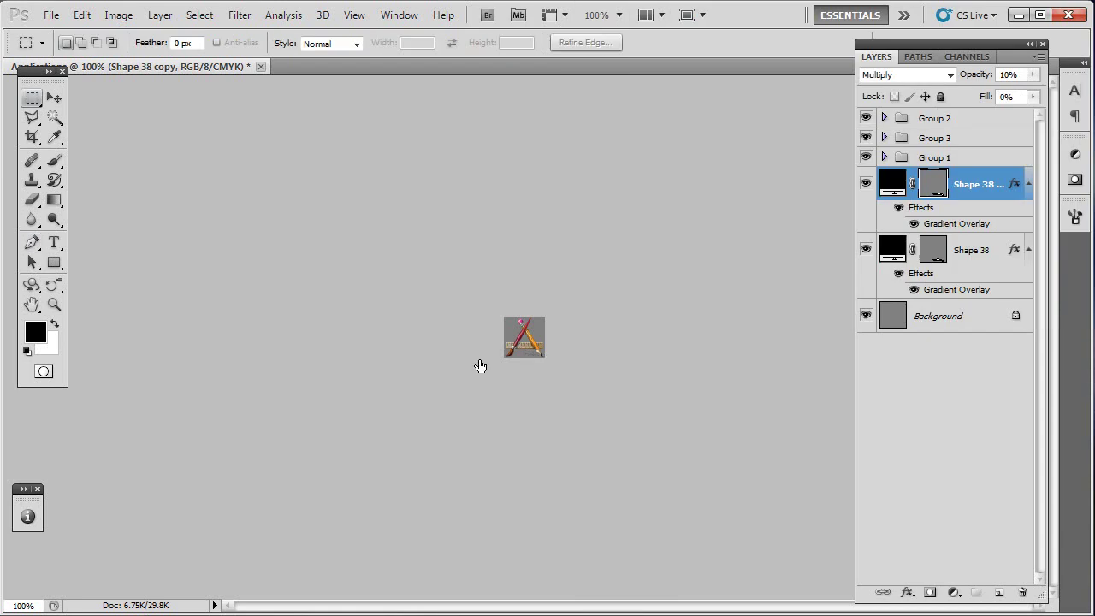
scroll(523, 347, up, 3)
key(ctrl+t)
scroll(523, 348, up, 2)
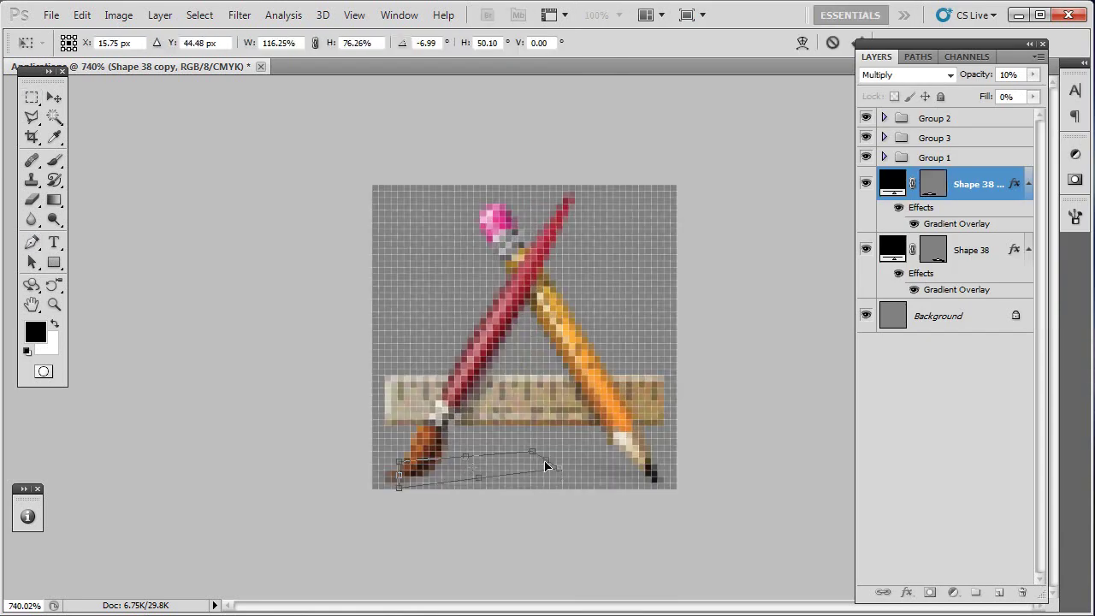
key(Return)
Step: Gather all the icon layers into Group 4
key(m)
key(ctrl+1)
key(ctrl+alt+a)
key(ctrl+g)
Step: Add white and black fill layers above the Background to preview the icon
click(973, 147)
key(ctrl+shift+alt+n)
key(ctrl+BackSpace)
key(ctrl+shift+alt+n)
key(alt+BackSpace)
scroll(570, 386, up, 3)
Step: Clear the copied layer effects and delete the black and white test background layers
scroll(570, 387, up, 2)
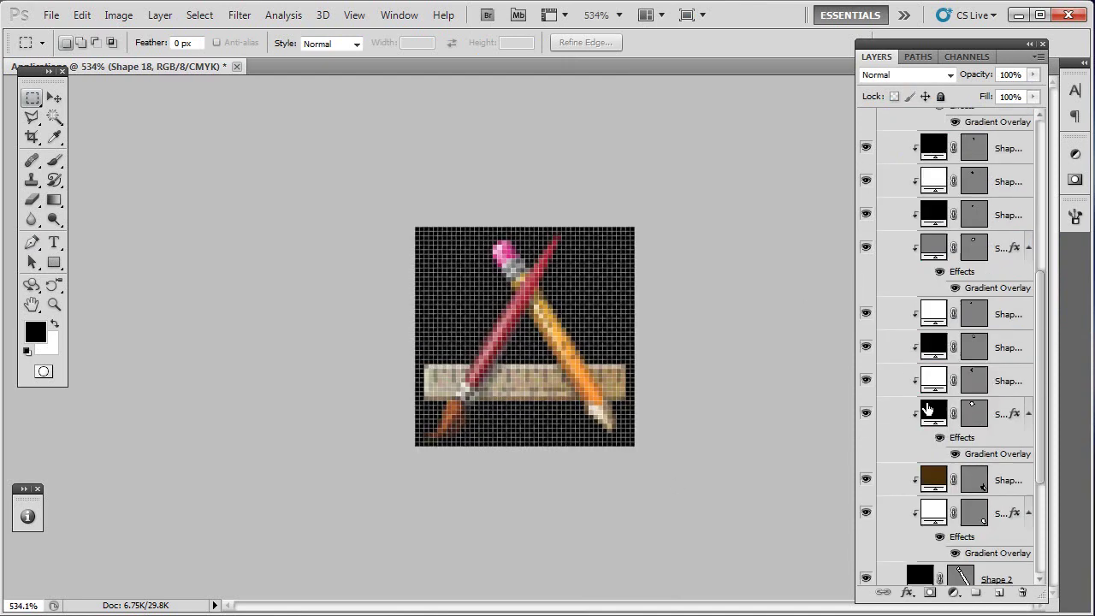
scroll(550, 369, up, 2)
key(alt+[)
key(u)
right_click(1002, 520)
click(941, 455)
key(ctrl+1)
scroll(907, 428, down, 5)
click(866, 503)
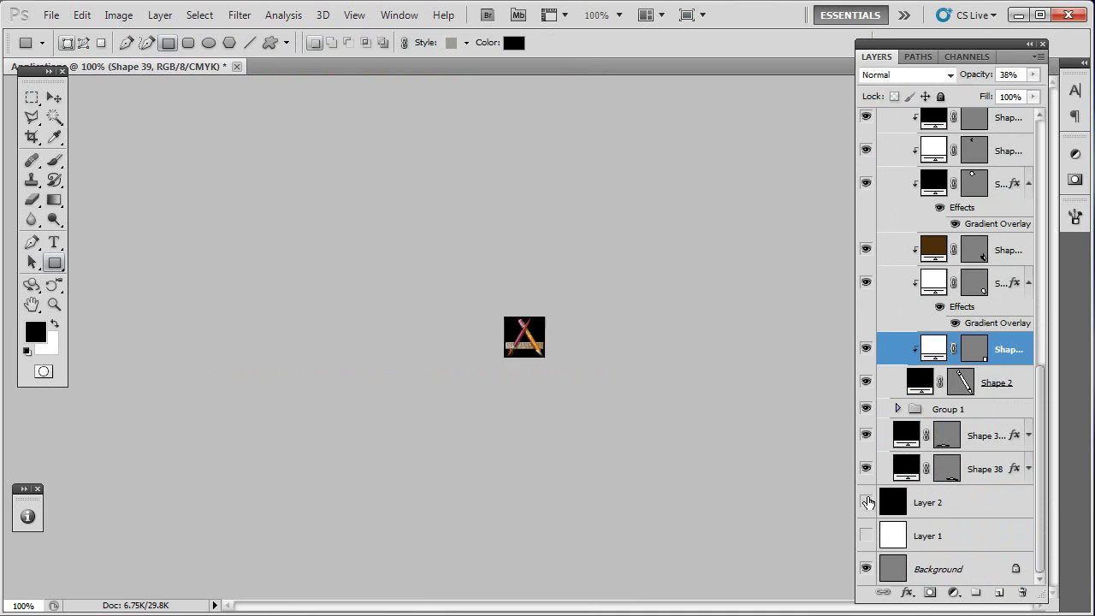
key(Delete)
key(m)
Step: Save the file as Applications.psd, then merge the icon group and copy it
key(ctrl+shift+s)
key(Return)
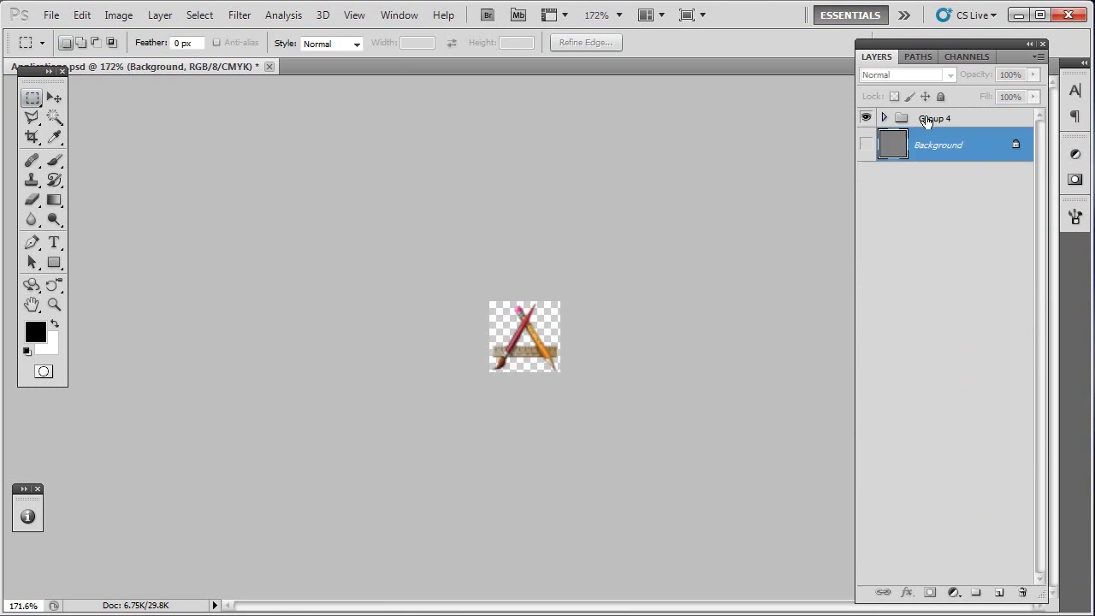
key(ctrl+e)
key(ctrl+n)
Step: Create a new 400×300 document and paste the icon into it
text(400)
key(Tab)
text(300)
key(Return)
key(ctrl+v)
Step: Paint a soft white brush glow behind the icon at roughly 46-56% opacity
key(ctrl+shift+n)
key(Return)
key(b)
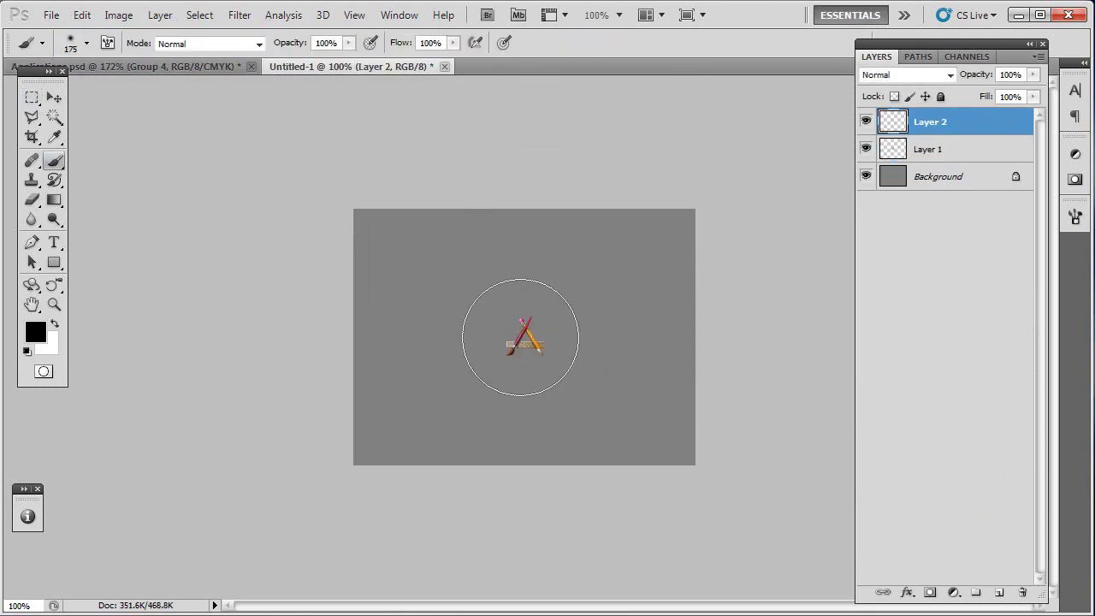
key(x)
click(525, 339)
key(ctrl+bracketleft)
drag(974, 75, 923, 79)
key(ctrl+shift+alt+n)
key(bracketleft)
key(bracketleft)
key(bracketleft)
click(525, 339)
drag(967, 74, 956, 75)
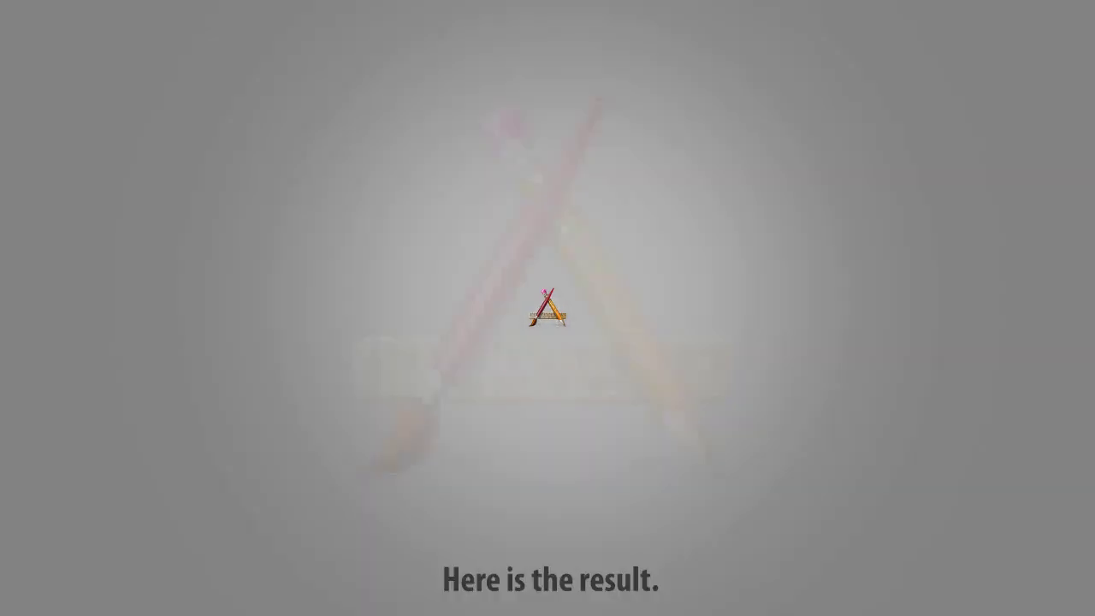